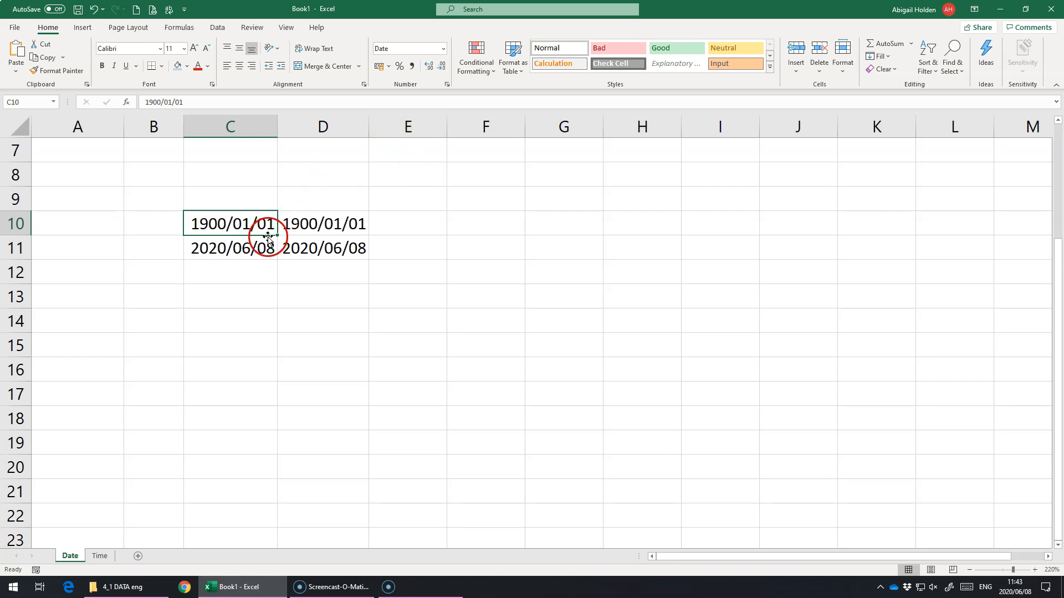
# Apply the Number format to the dates in cells D10 and D11.
pyautogui.click(302, 228)
pyautogui.click(442, 48)
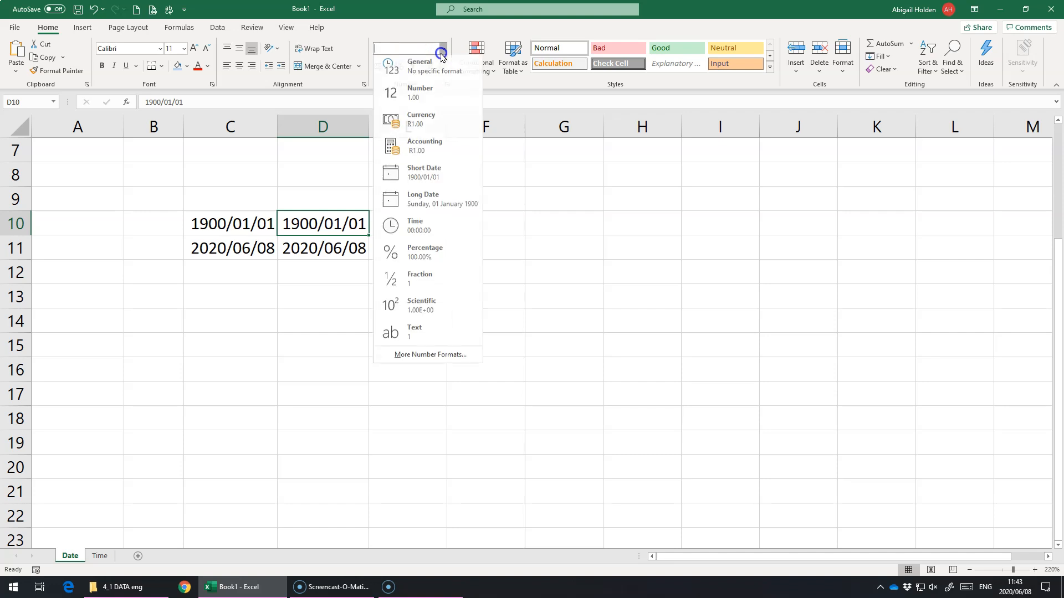
pyautogui.click(433, 91)
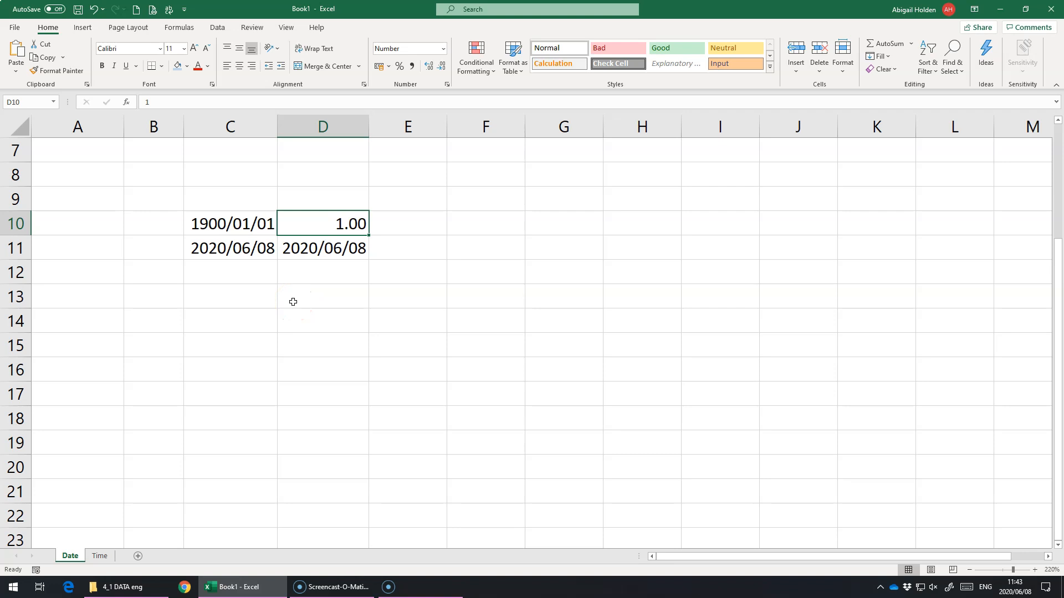
pyautogui.click(289, 248)
pyautogui.click(443, 48)
pyautogui.click(423, 92)
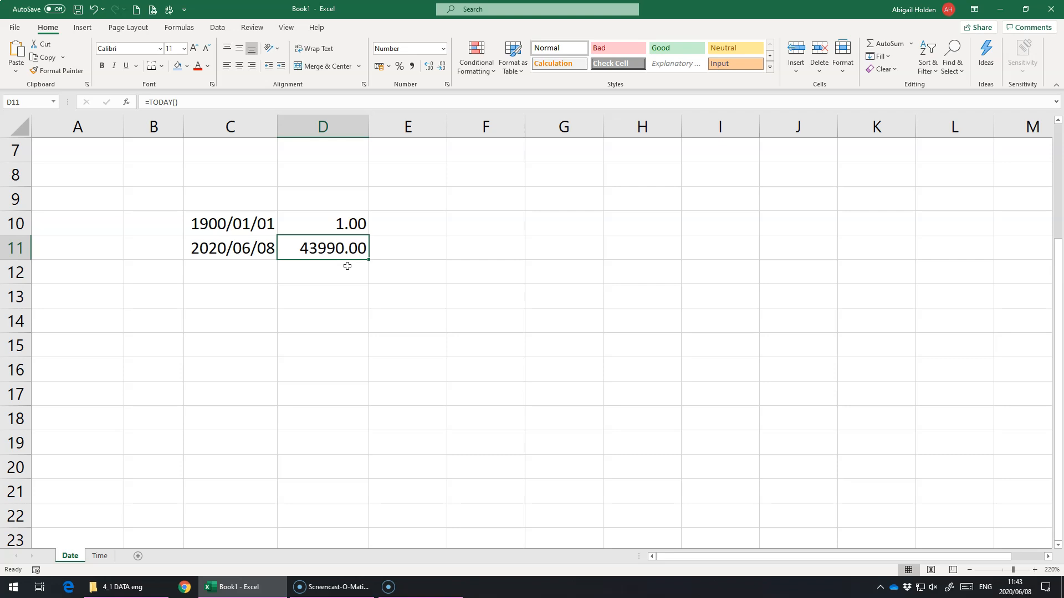
pyautogui.click(261, 248)
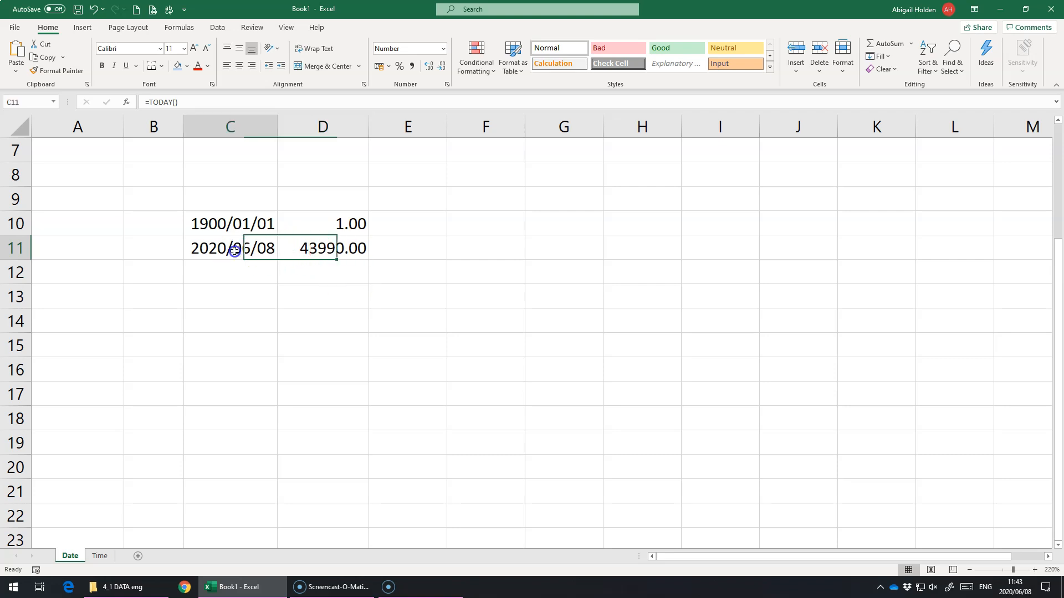
pyautogui.click(210, 117)
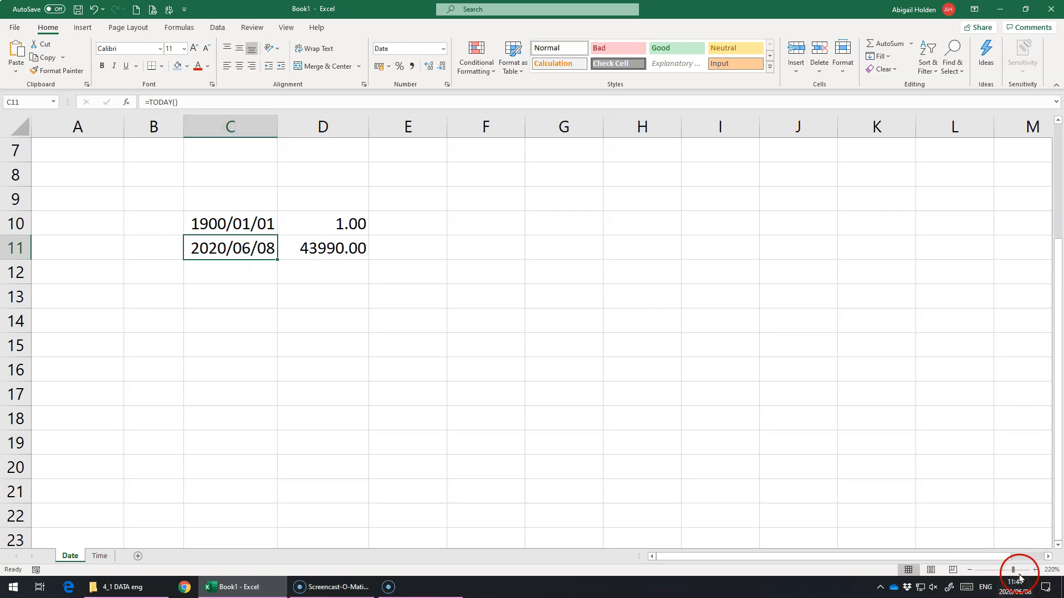
pyautogui.moveTo(1009, 590)
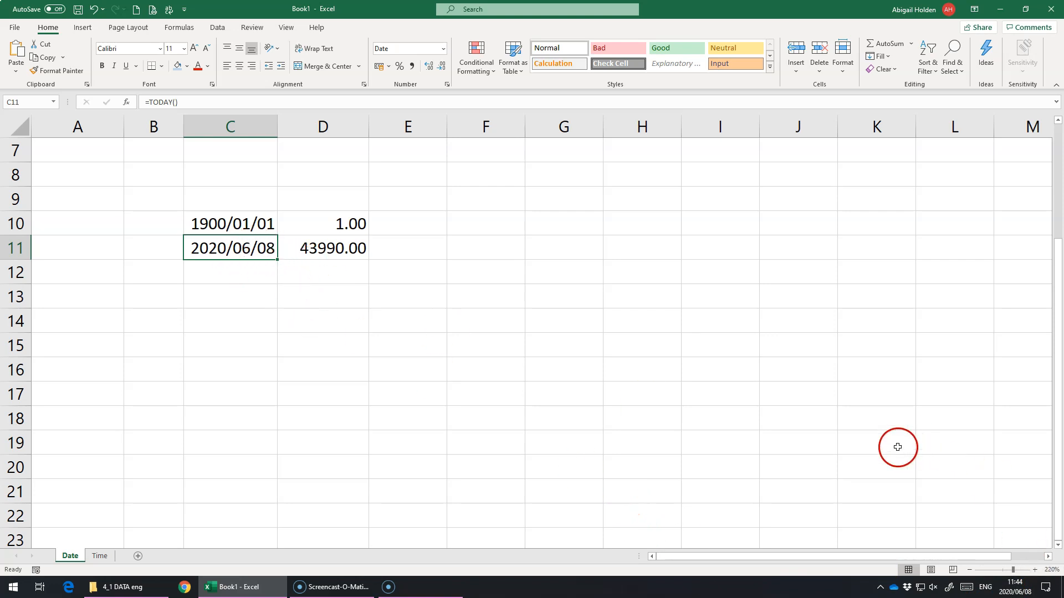
# Enter the date 20 June 2019 in cell C12 and format it as Short Date.
pyautogui.click(266, 263)
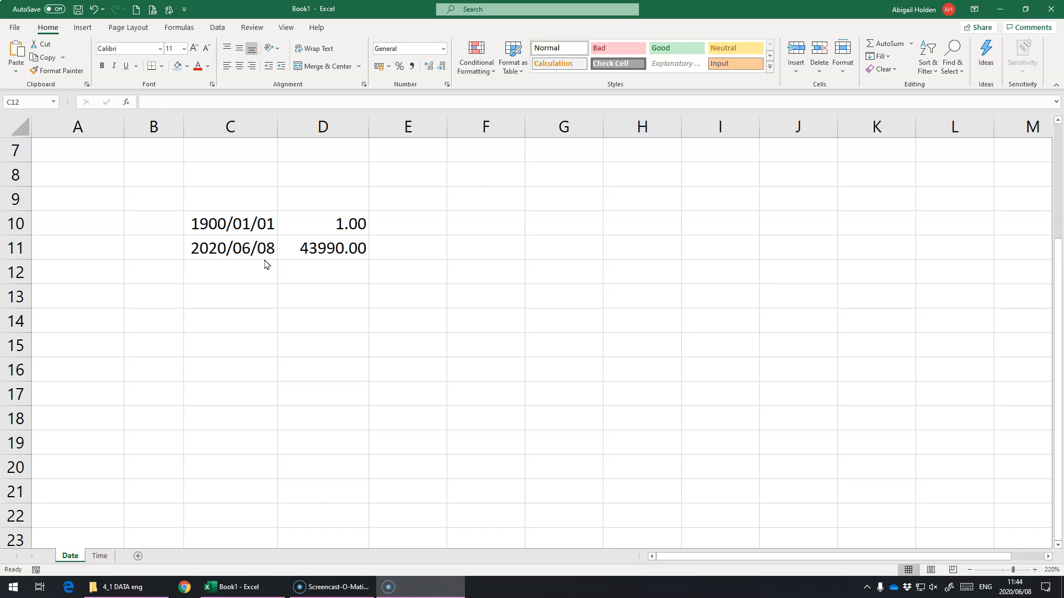
pyautogui.click(218, 261)
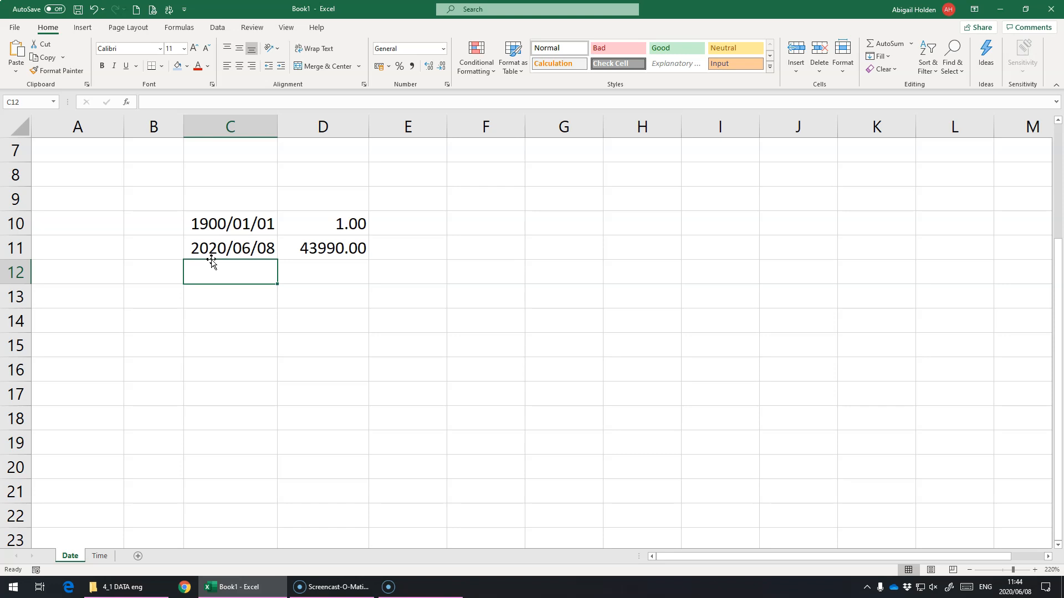
pyautogui.write('20 june 2019')
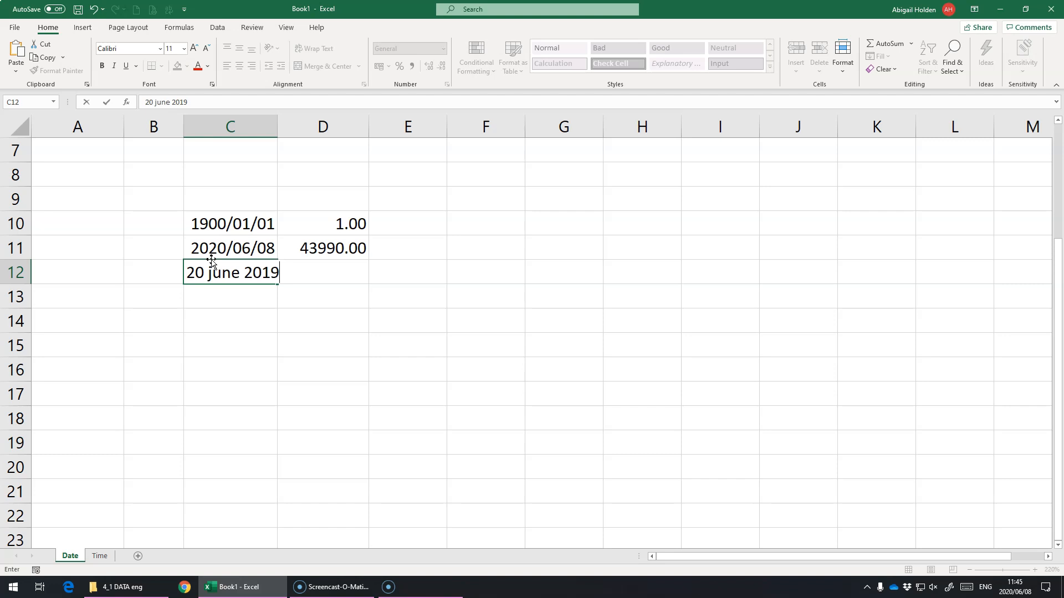
pyautogui.press('Return')
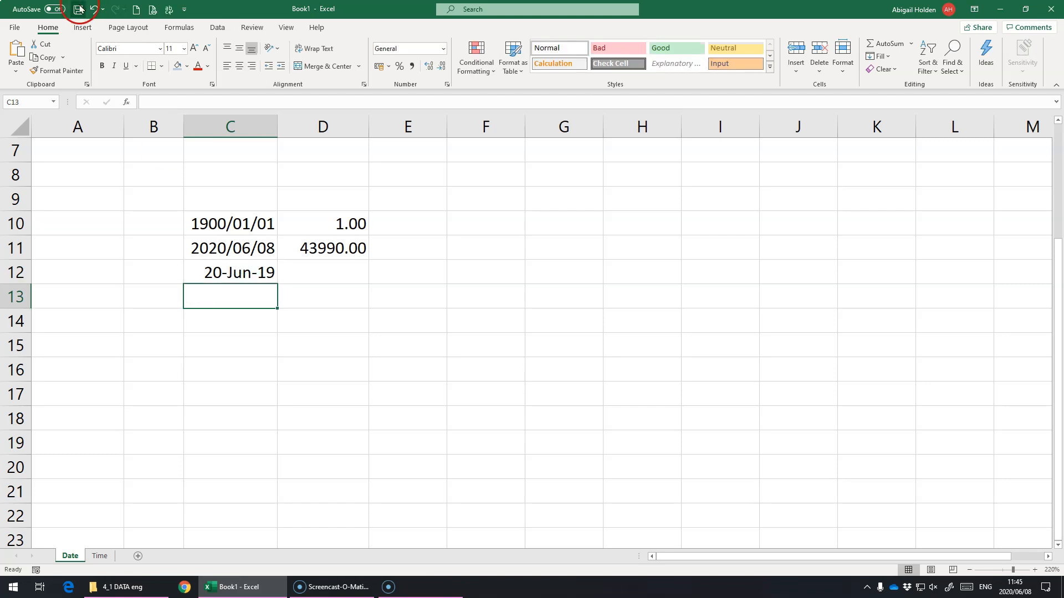
pyautogui.click(204, 280)
pyautogui.click(442, 56)
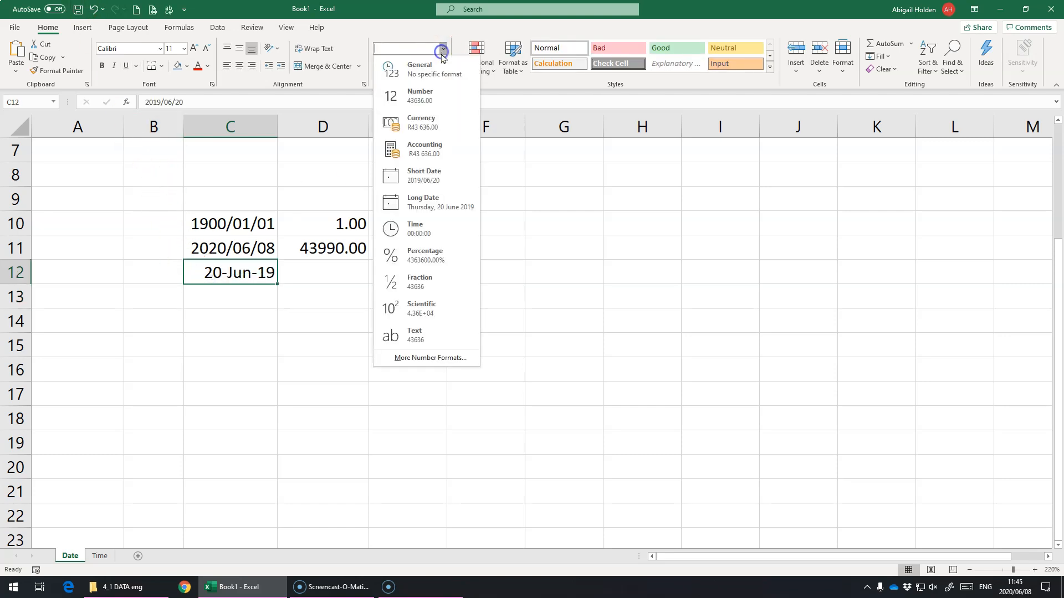
pyautogui.click(434, 173)
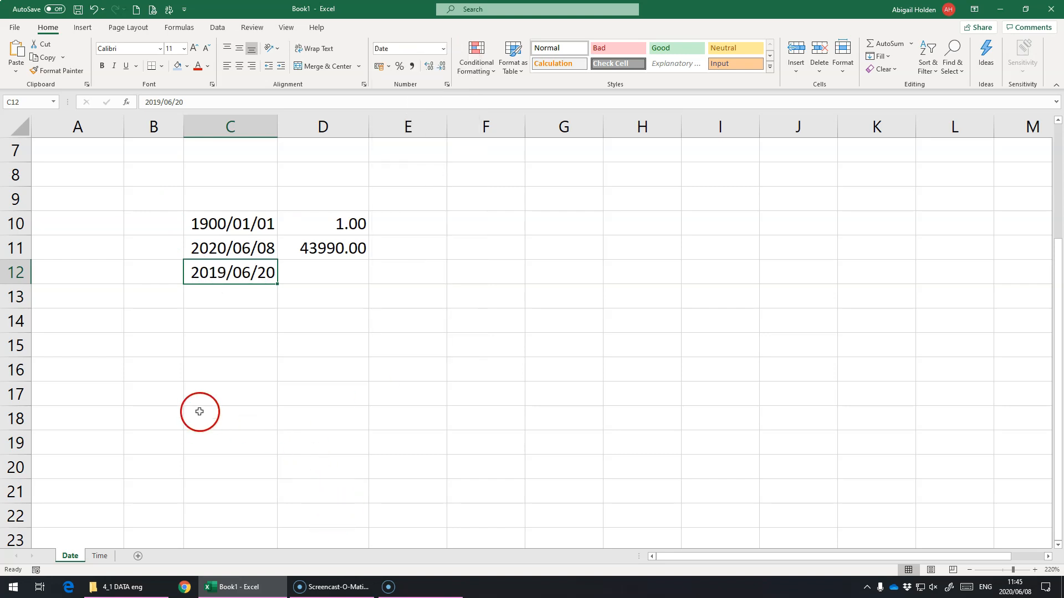
# Enter the date 6/20 in cell C13 and open the cell to view its full stored date.
pyautogui.click(232, 299)
pyautogui.write('6/20')
pyautogui.press('Return')
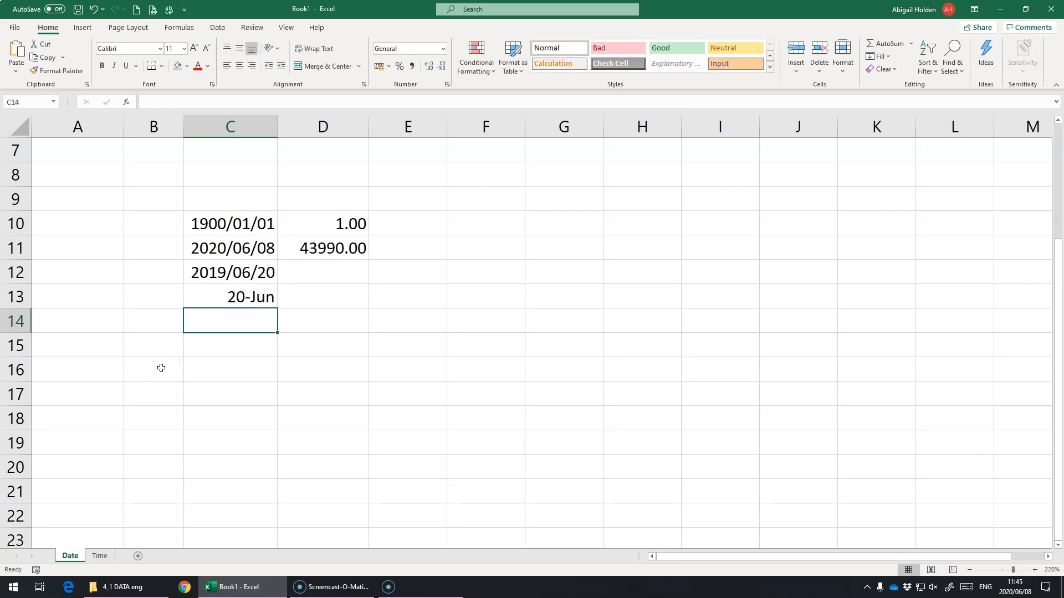
pyautogui.press('Up')
pyautogui.doubleClick(258, 299)
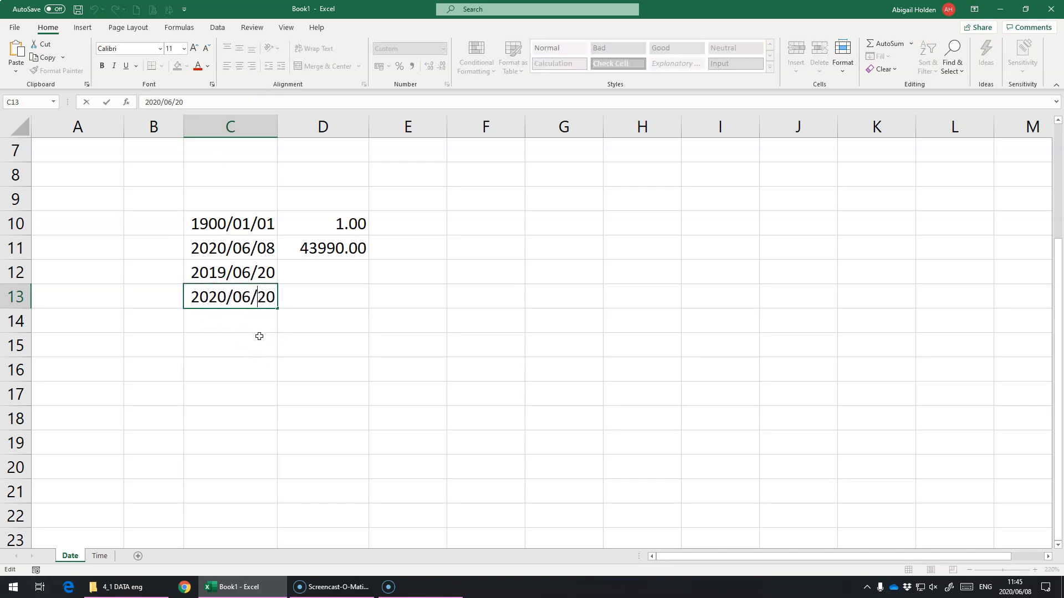
pyautogui.press('Escape')
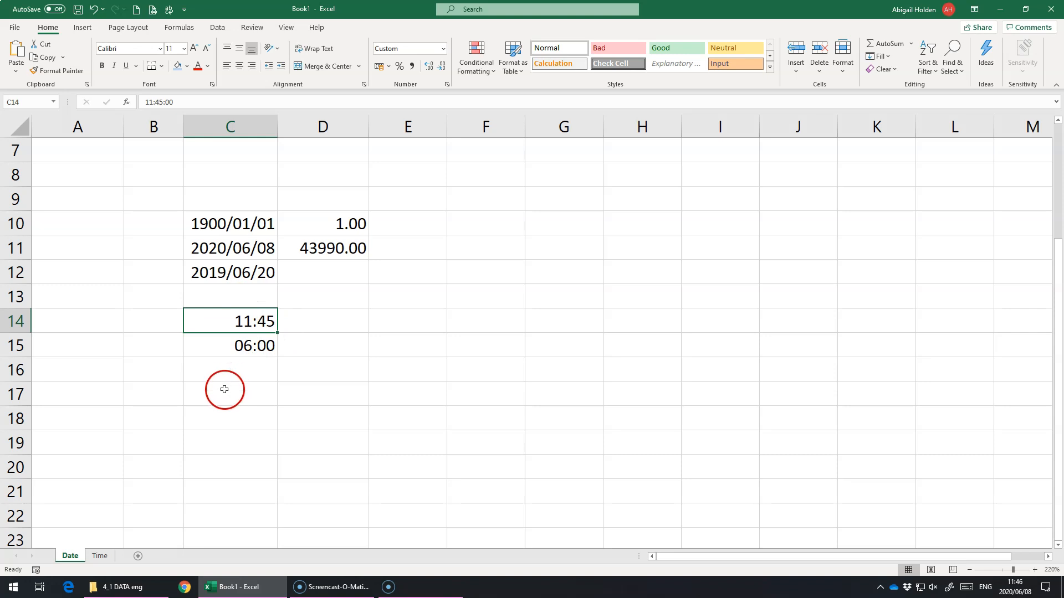
# Change the hour of the time in cell C14 so it reads 23:45.
pyautogui.doubleClick(271, 318)
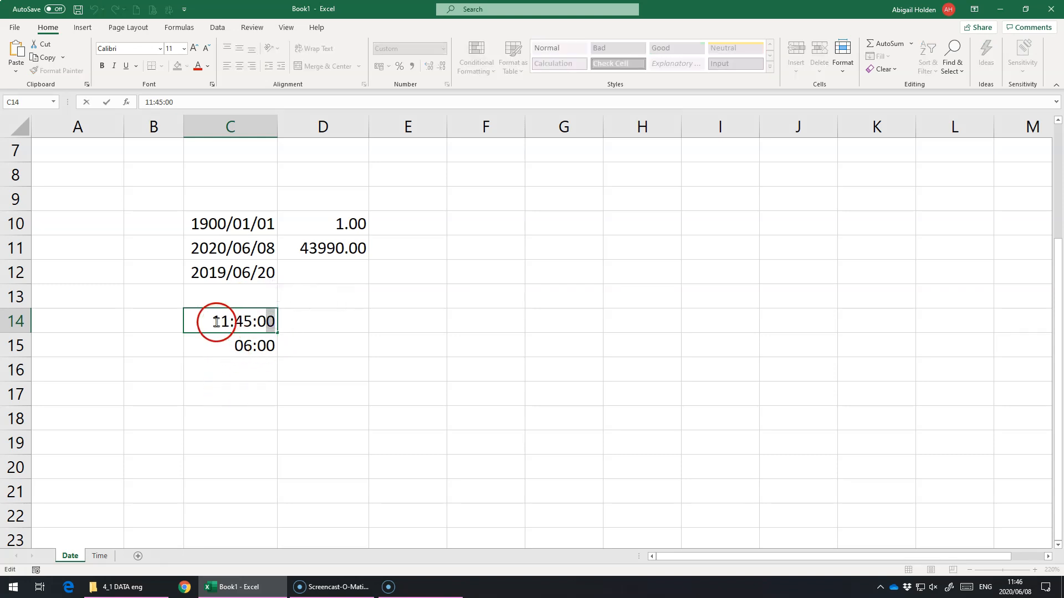
pyautogui.click(242, 322)
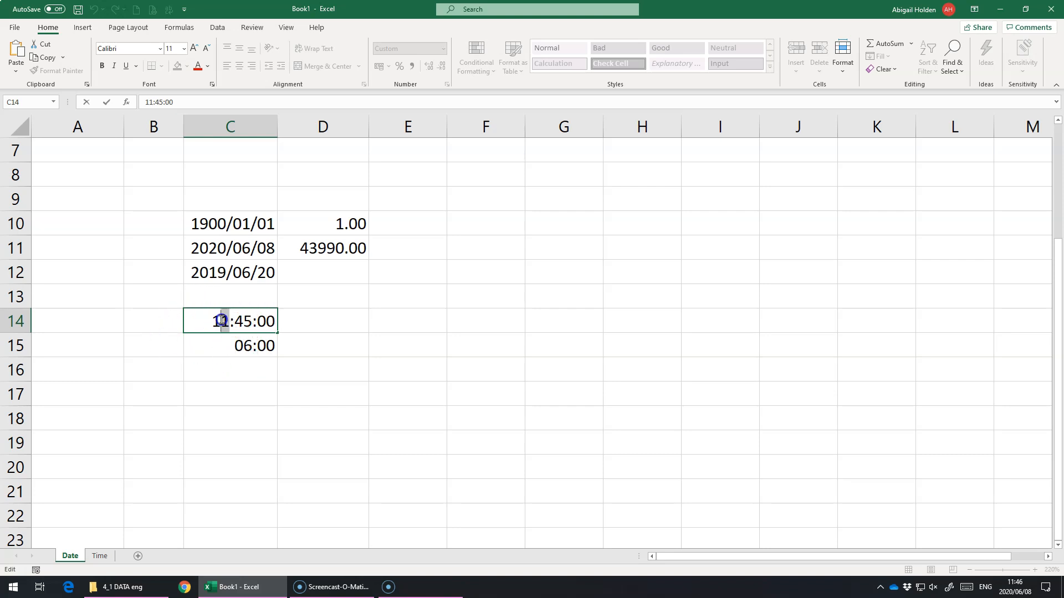
pyautogui.write('23')
pyautogui.press('Return')
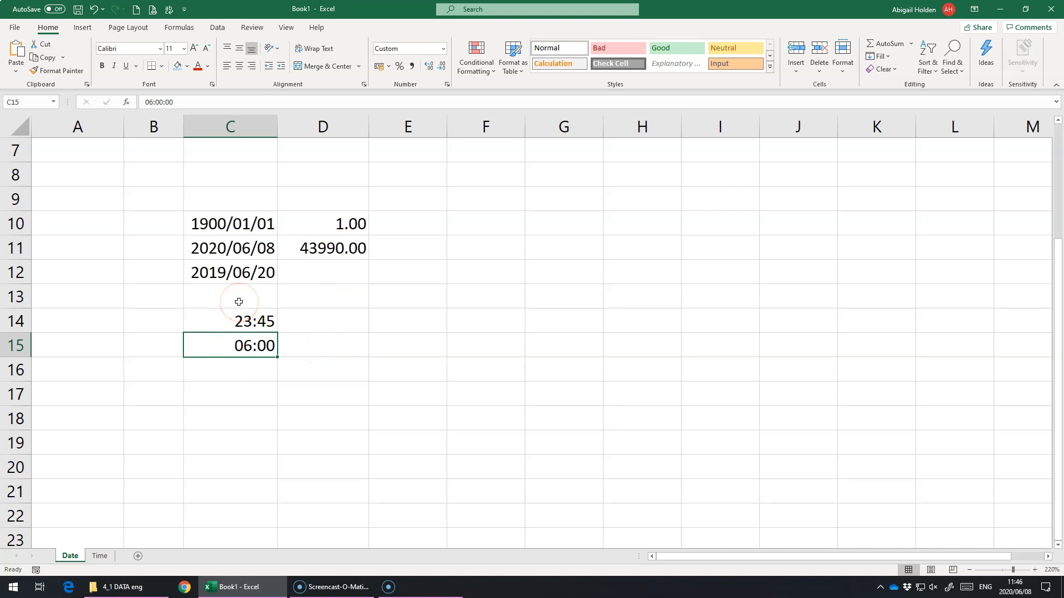
# Apply the Number format to the time in cell C15.
pyautogui.click(443, 53)
pyautogui.click(430, 98)
pyautogui.click(265, 344)
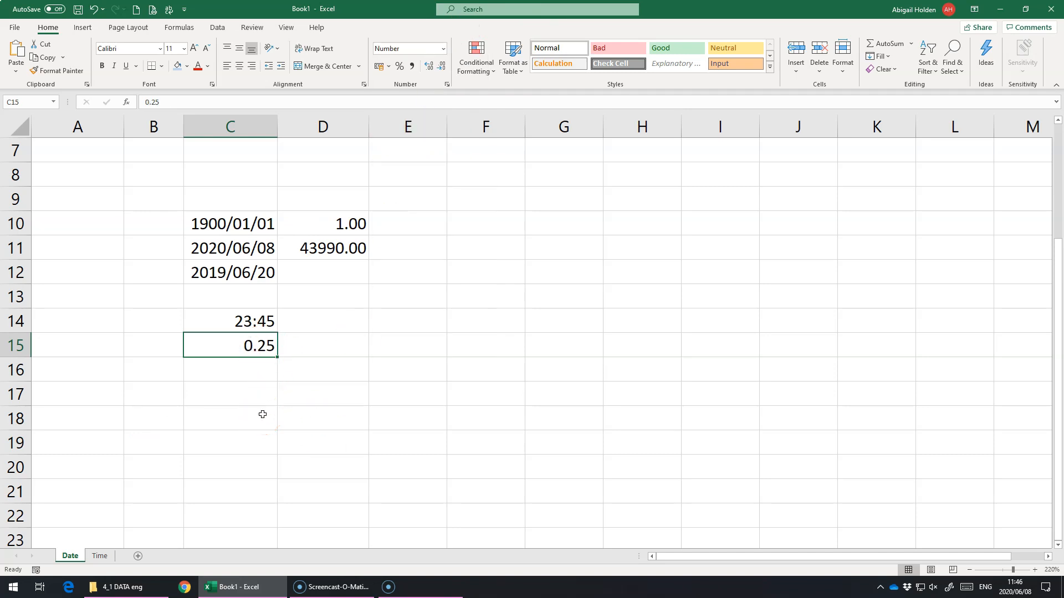
# Enter the time 18:00 in cell C16 and apply the Number format to it.
pyautogui.press('Down')
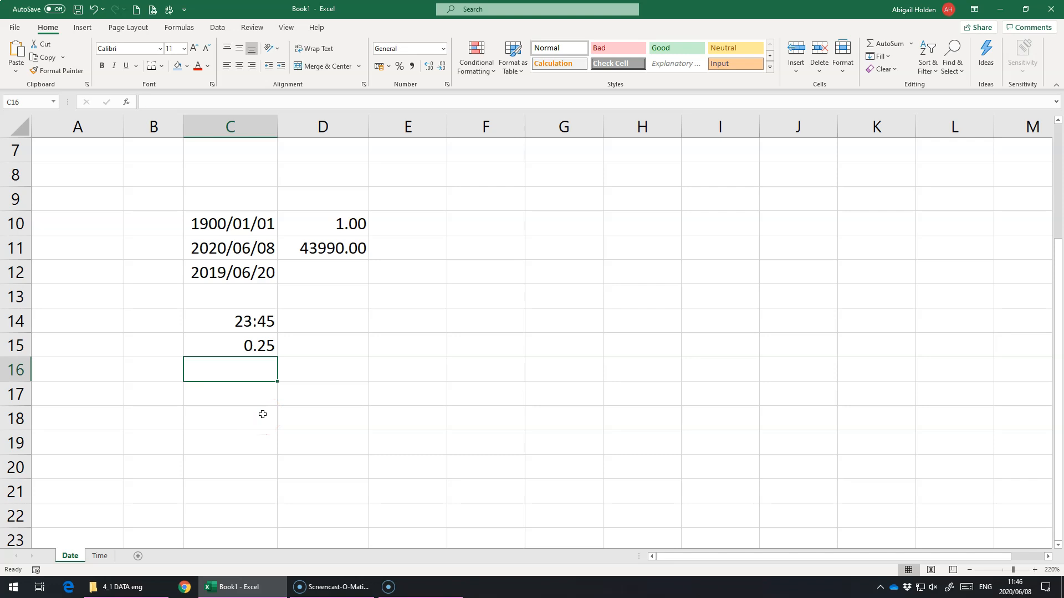
pyautogui.write('18:00')
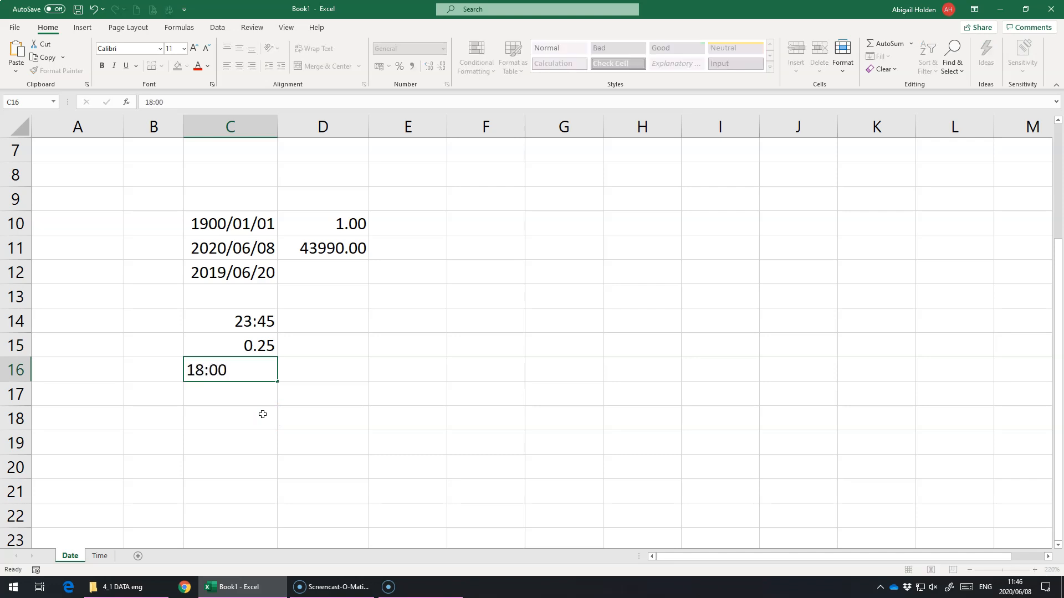
pyautogui.press('Up')
pyautogui.press('Down')
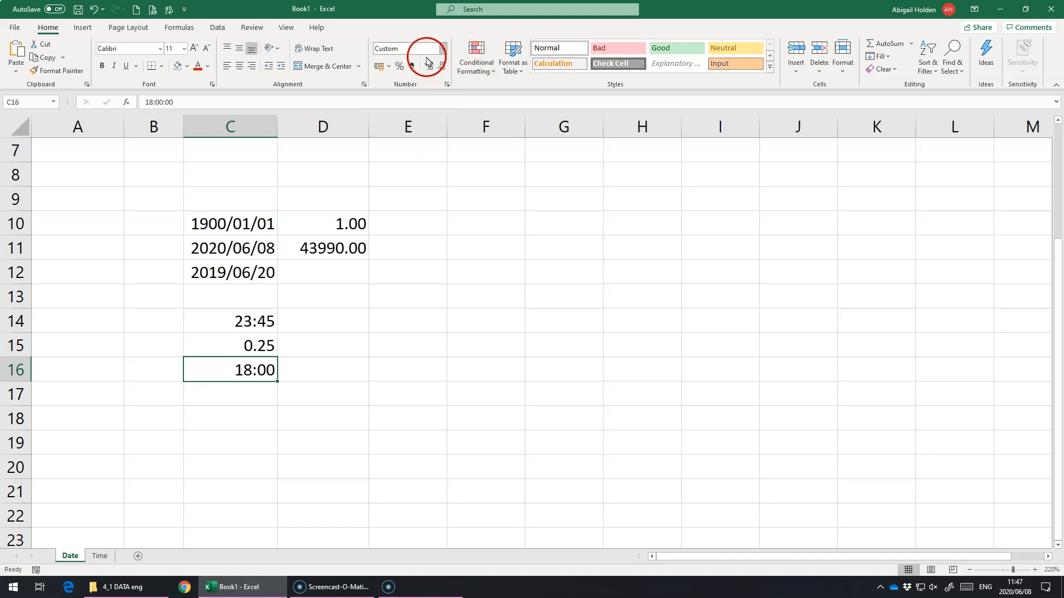
pyautogui.click(442, 50)
pyautogui.click(436, 93)
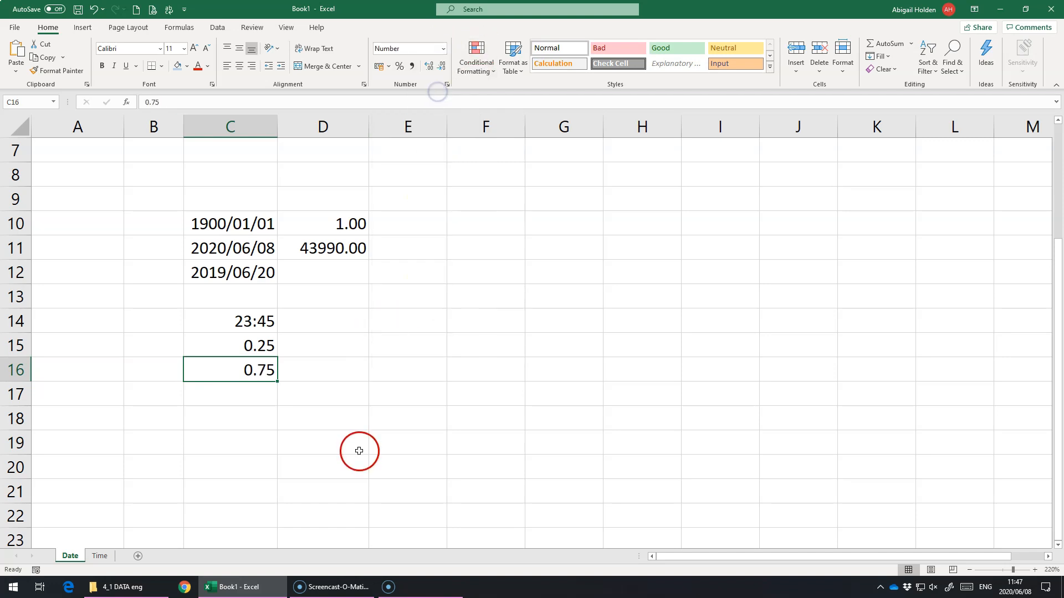
pyautogui.click(309, 242)
pyautogui.moveTo(313, 229); pyautogui.dragTo(302, 247)
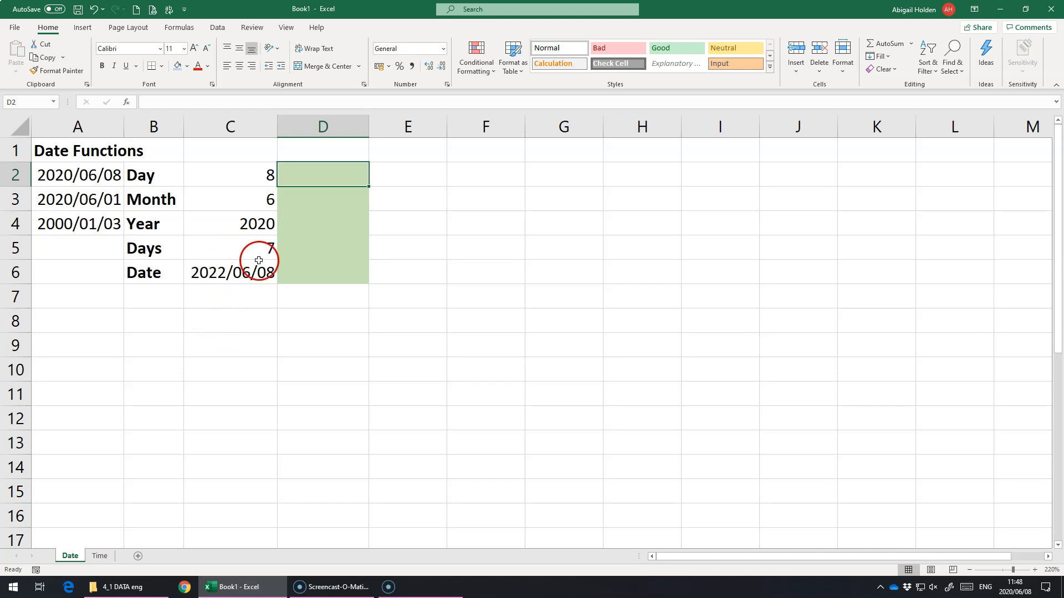
# Extract the day of the date in A2 into cell D2 with the formula =DAY(A2).
pyautogui.click(158, 175)
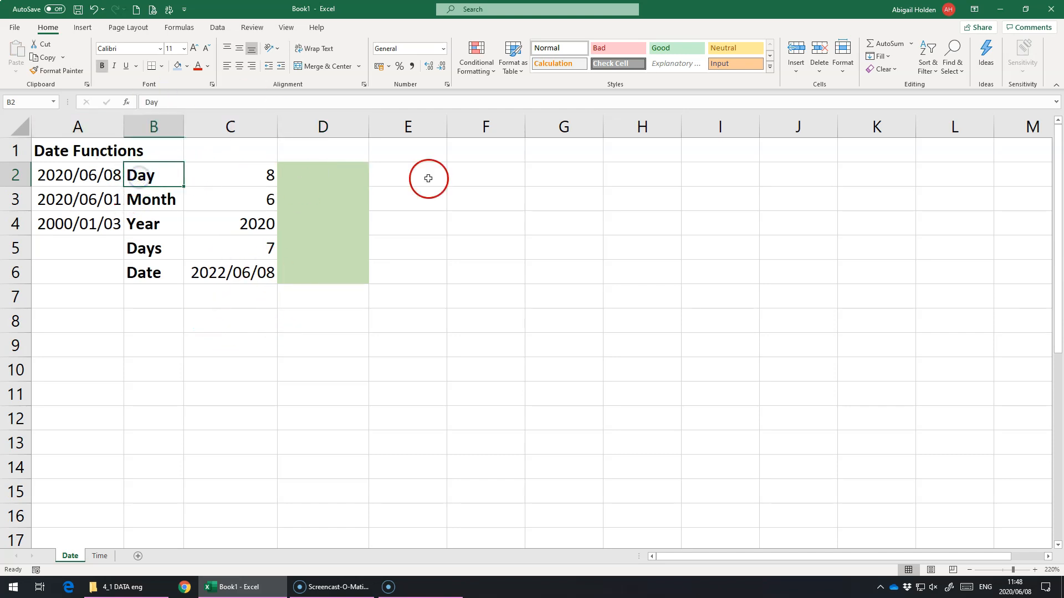
pyautogui.click(350, 175)
pyautogui.write('=day(')
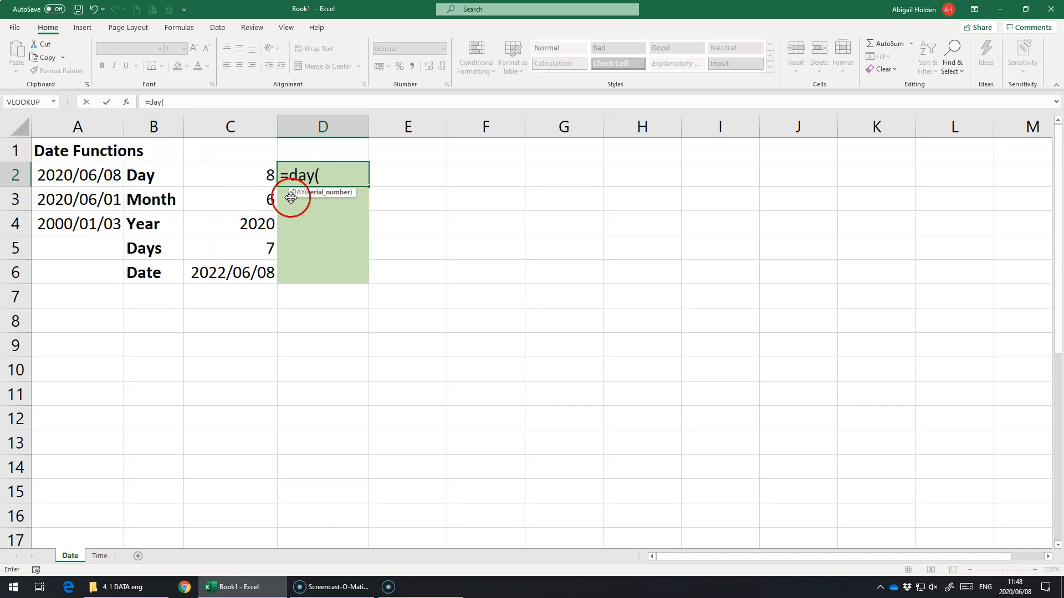
pyautogui.click(80, 172)
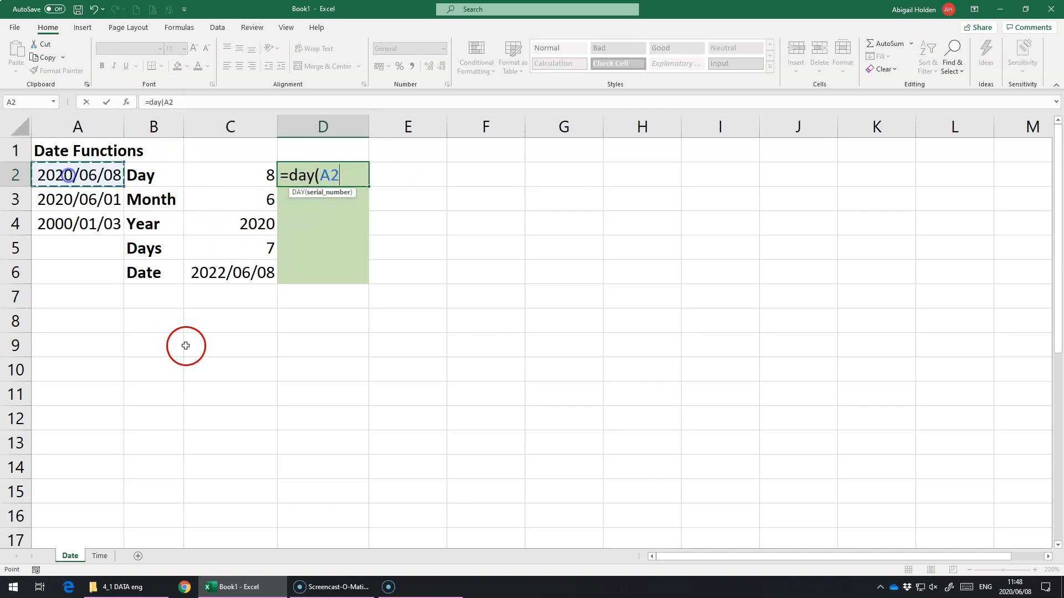
pyautogui.write(')')
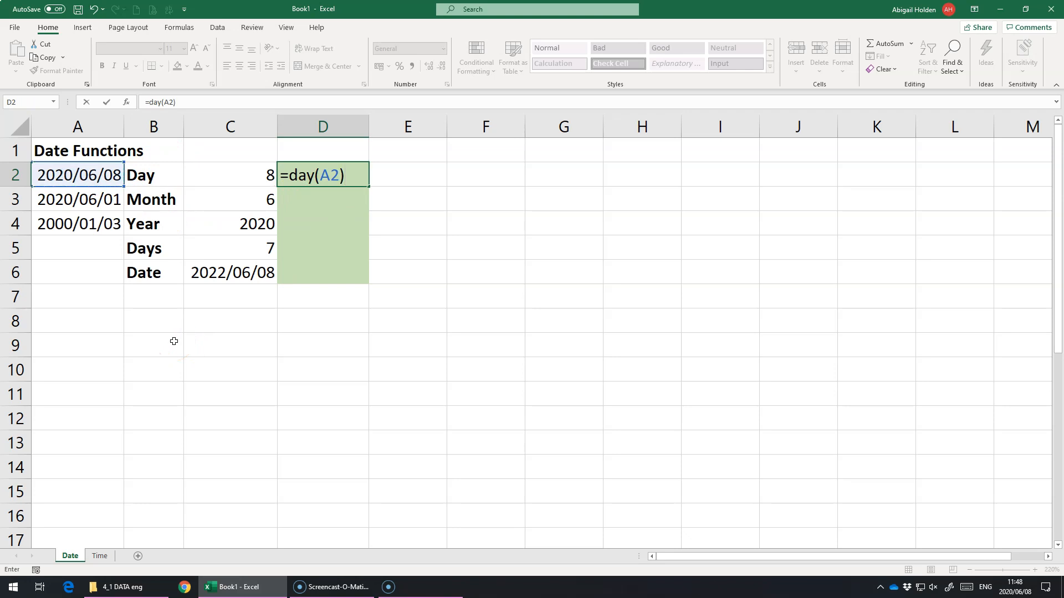
pyautogui.press('Return')
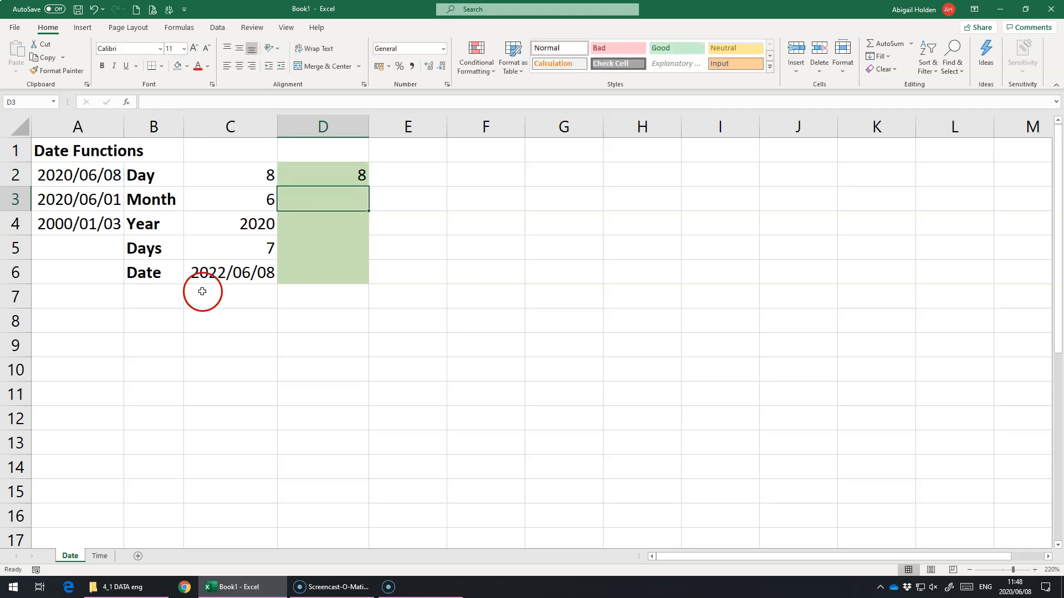
# Extract the month of the date in A2 into cell D3 with the formula =MONTH(A2).
pyautogui.write('=montyh')
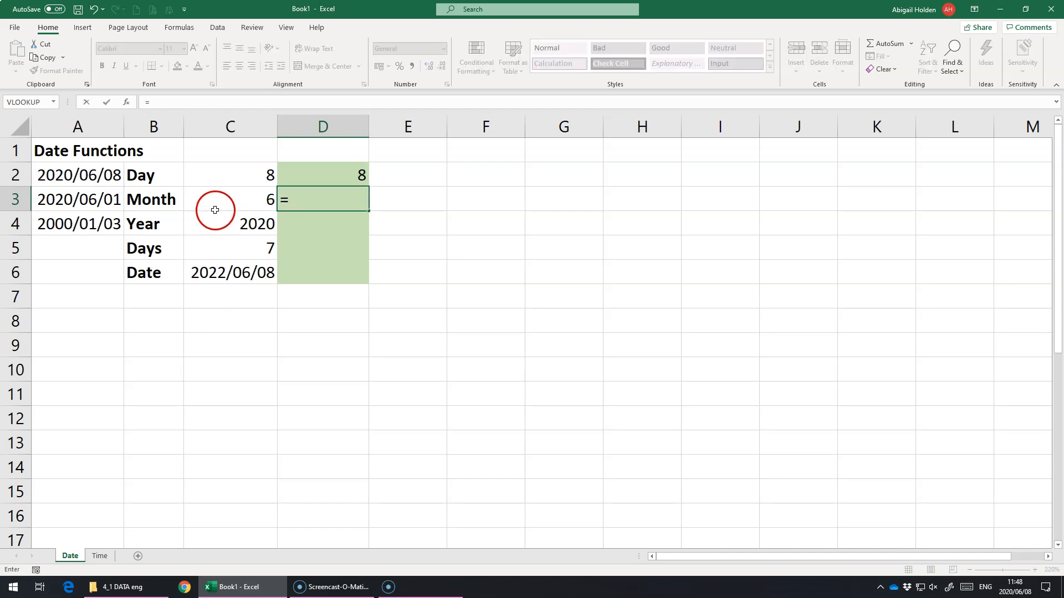
pyautogui.press('BackSpace')
pyautogui.press('BackSpace')
pyautogui.write('h')
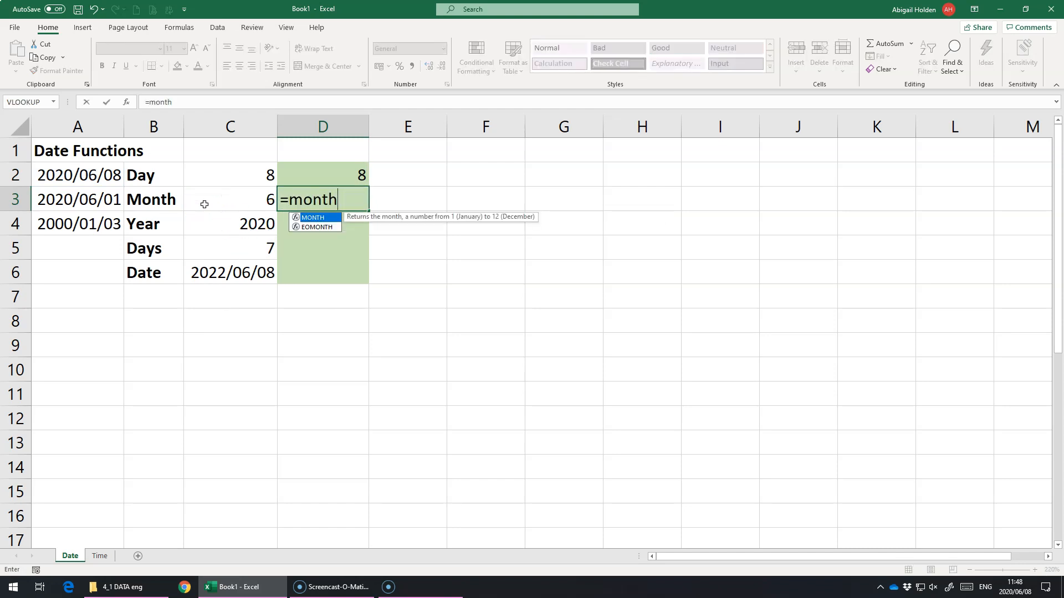
pyautogui.write('(')
pyautogui.click(78, 175)
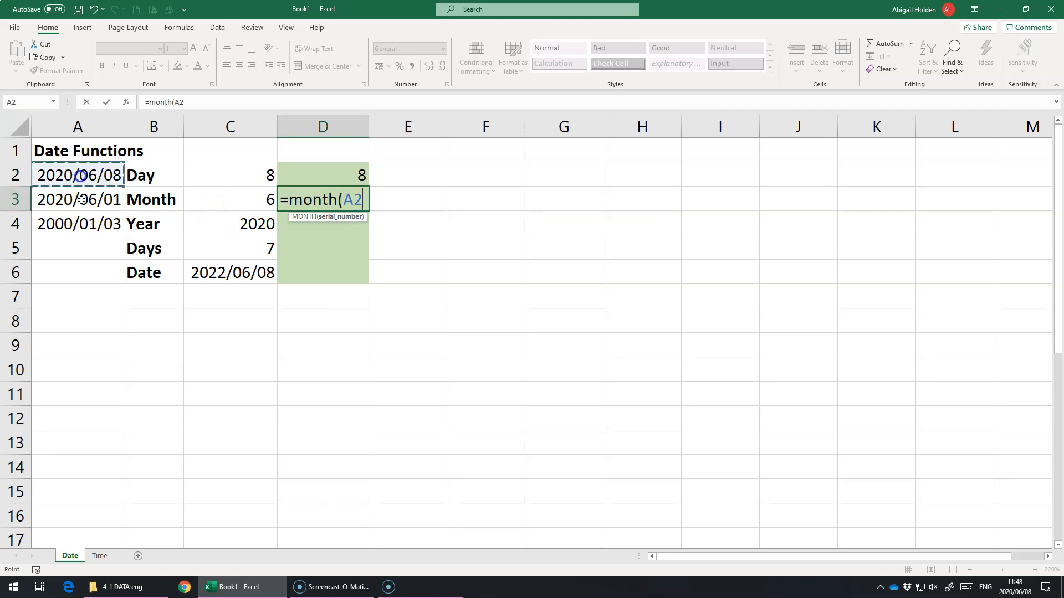
pyautogui.write(')')
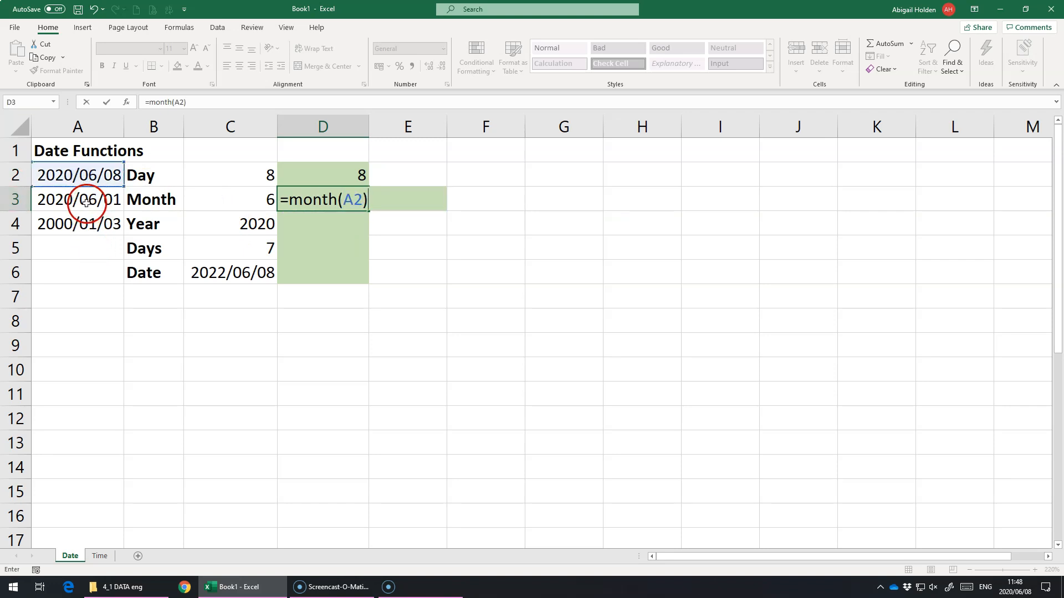
pyautogui.press('Return')
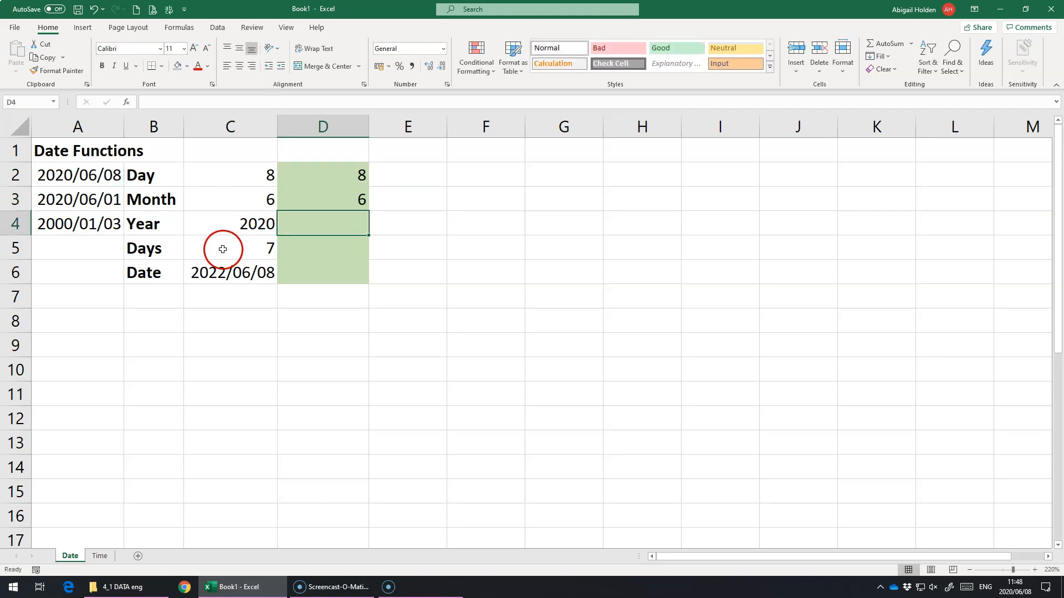
# Extract the year of the date in A4 into cell D4 with the formula =YEAR(A4).
pyautogui.write('=year(')
pyautogui.click(72, 221)
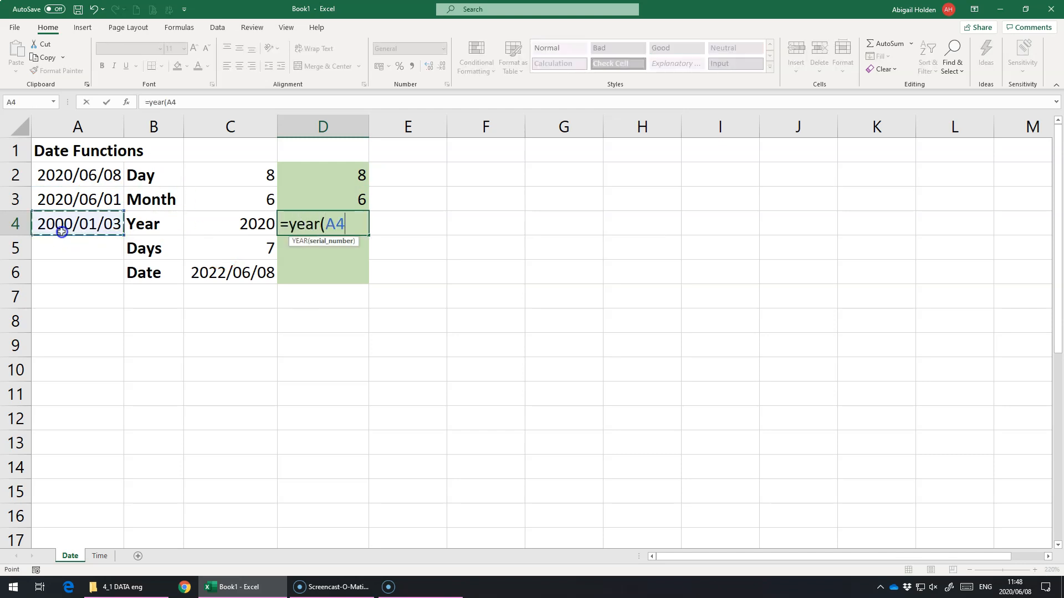
pyautogui.write(')')
pyautogui.press('Return')
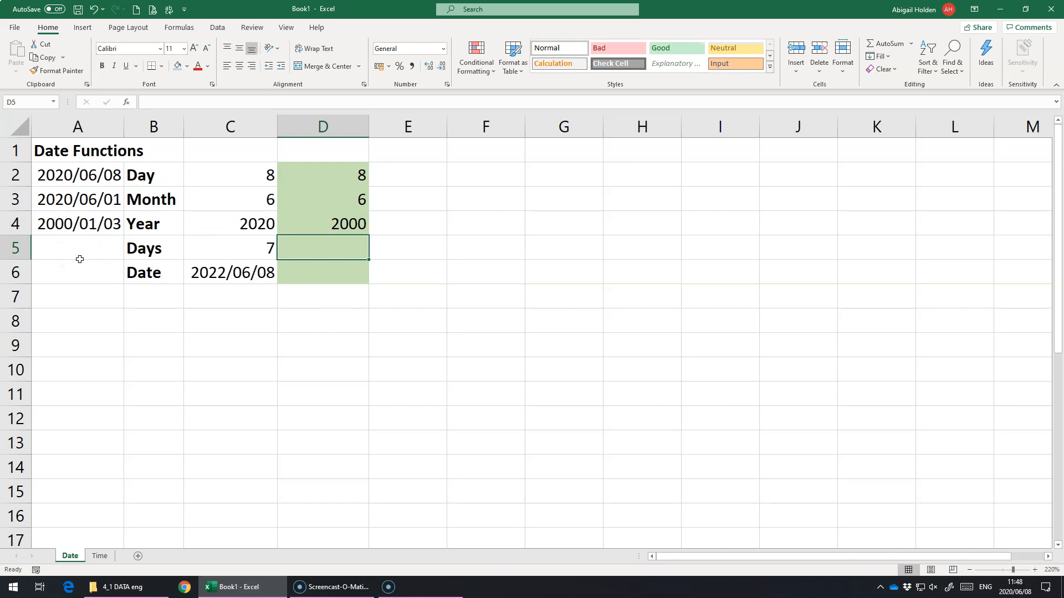
pyautogui.click(321, 216)
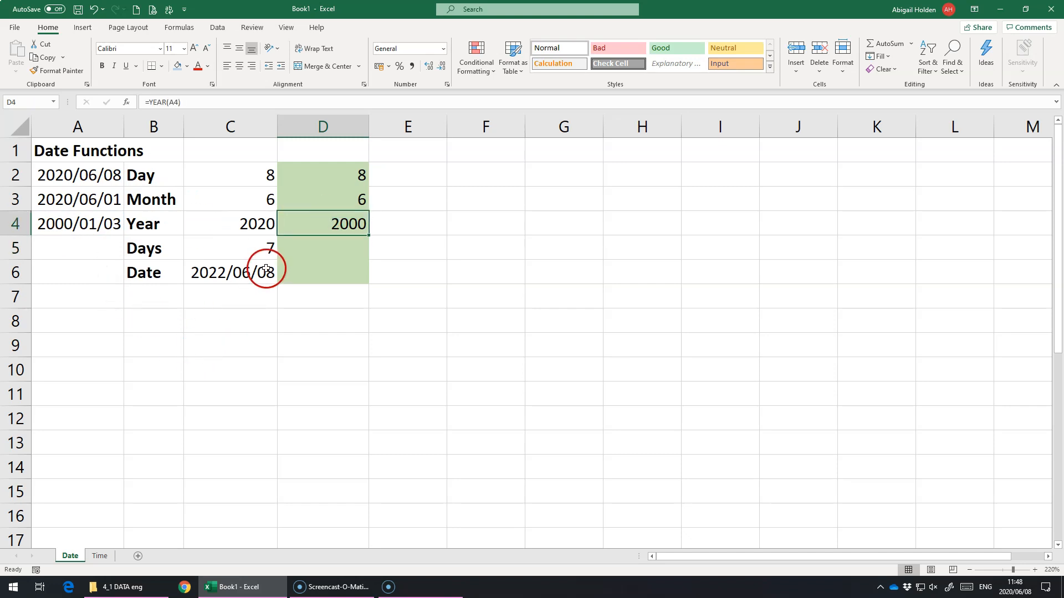
# Calculate the number of days between the dates in A3 and A2 in cell D5 with the formula =DAYS(A2,A3).
pyautogui.click(295, 244)
pyautogui.write('=')
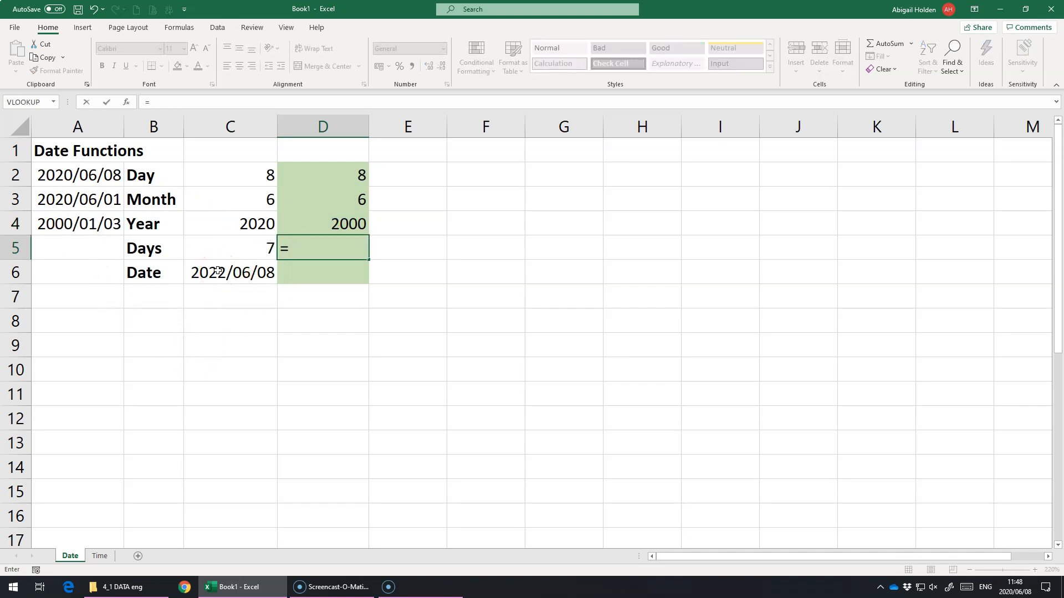
pyautogui.write('days')
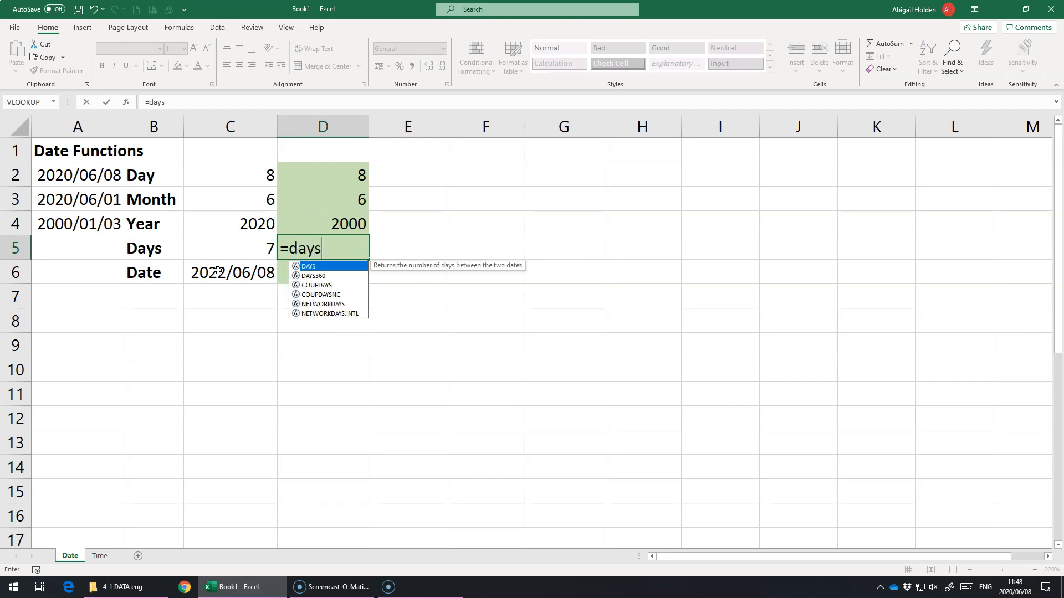
pyautogui.write('(')
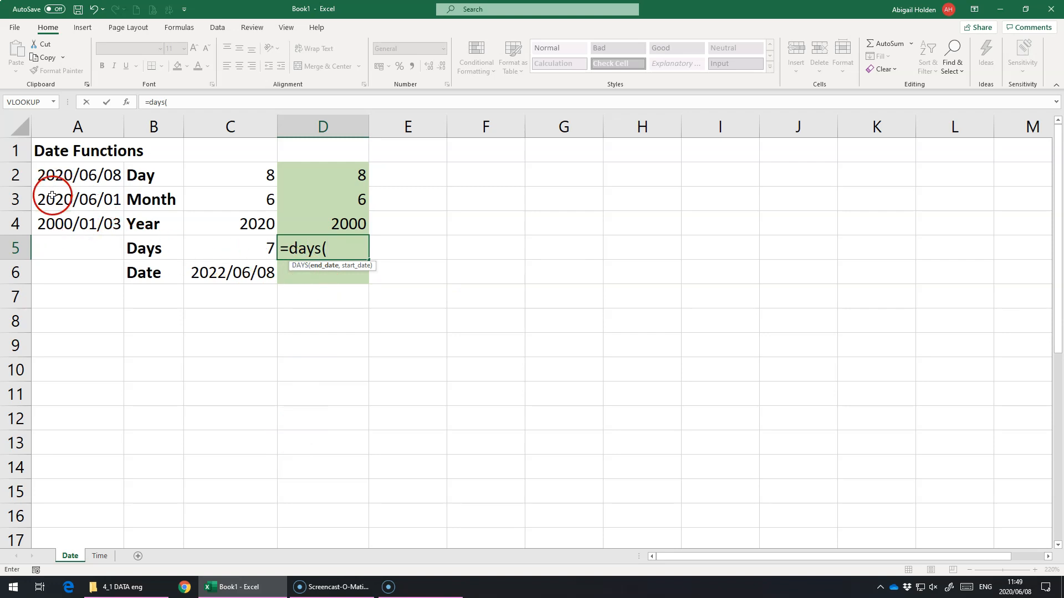
pyautogui.click(52, 174)
pyautogui.write(',')
pyautogui.click(55, 196)
pyautogui.write('_)')
pyautogui.press('BackSpace')
pyautogui.press('BackSpace')
pyautogui.write(')')
pyautogui.press('Return')
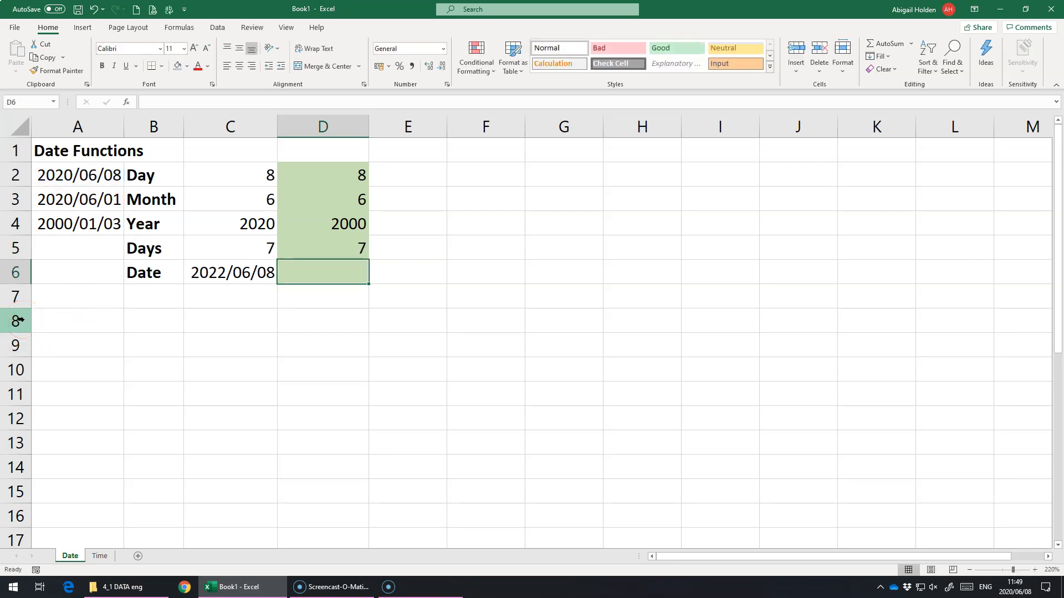
# Calculate the same day difference in cell E5 by subtraction, using the formula =A2-A3.
pyautogui.click(434, 250)
pyautogui.write('=')
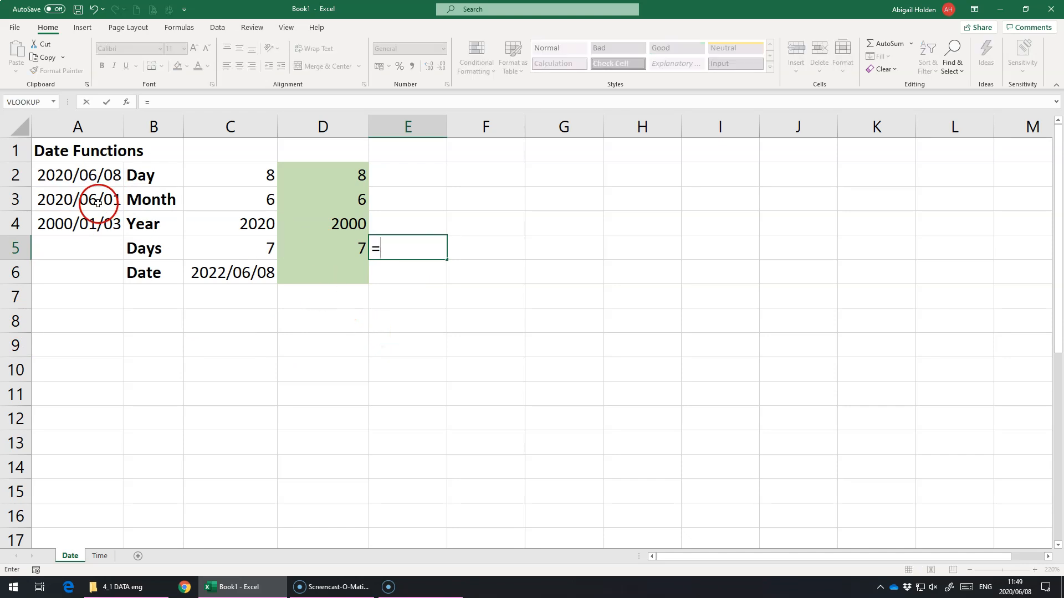
pyautogui.click(76, 176)
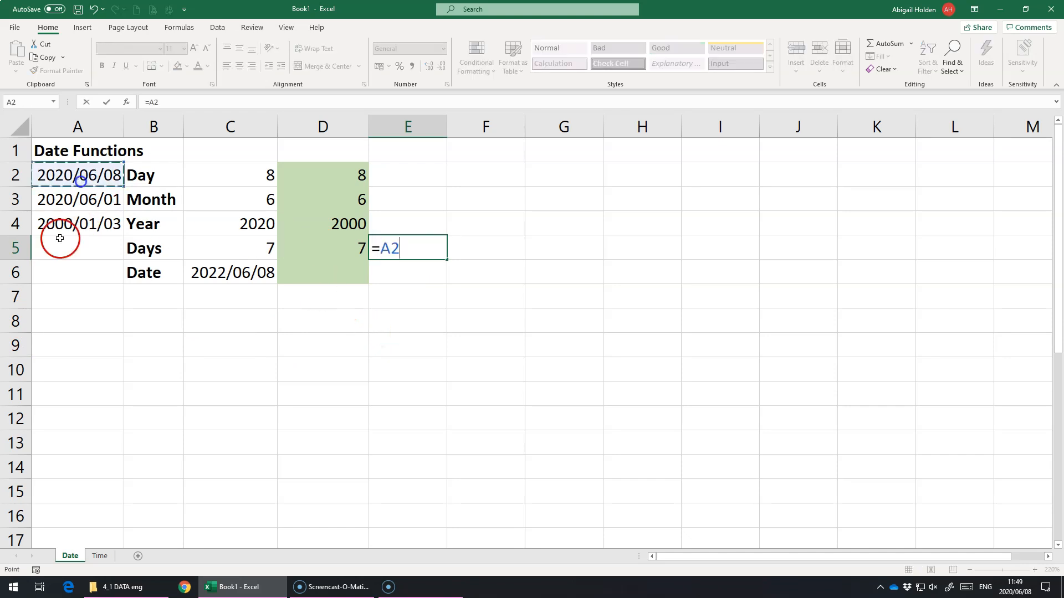
pyautogui.write('-')
pyautogui.click(82, 200)
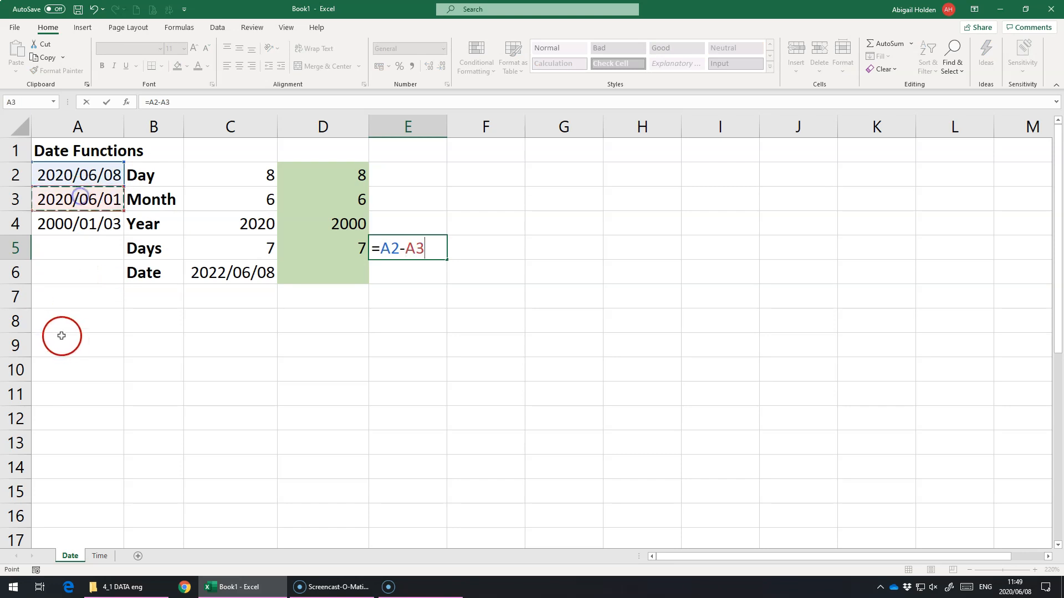
pyautogui.press('Return')
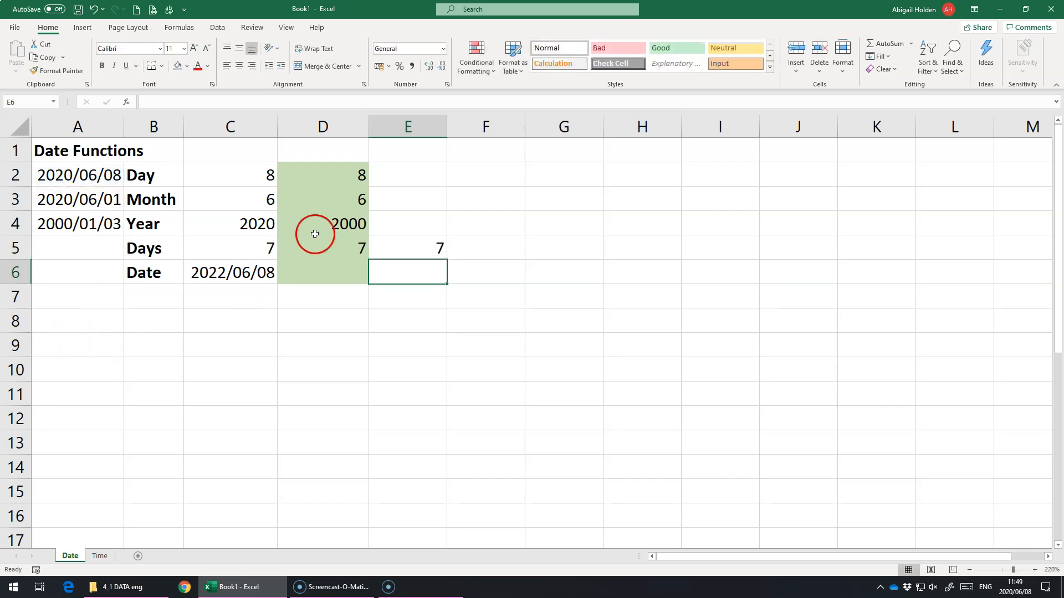
# Build a date in cell D6 from the year, month and day in column D with the formula =DATE(D4,D3,D2).
pyautogui.click(297, 272)
pyautogui.click(143, 272)
pyautogui.click(287, 274)
pyautogui.write('=date(')
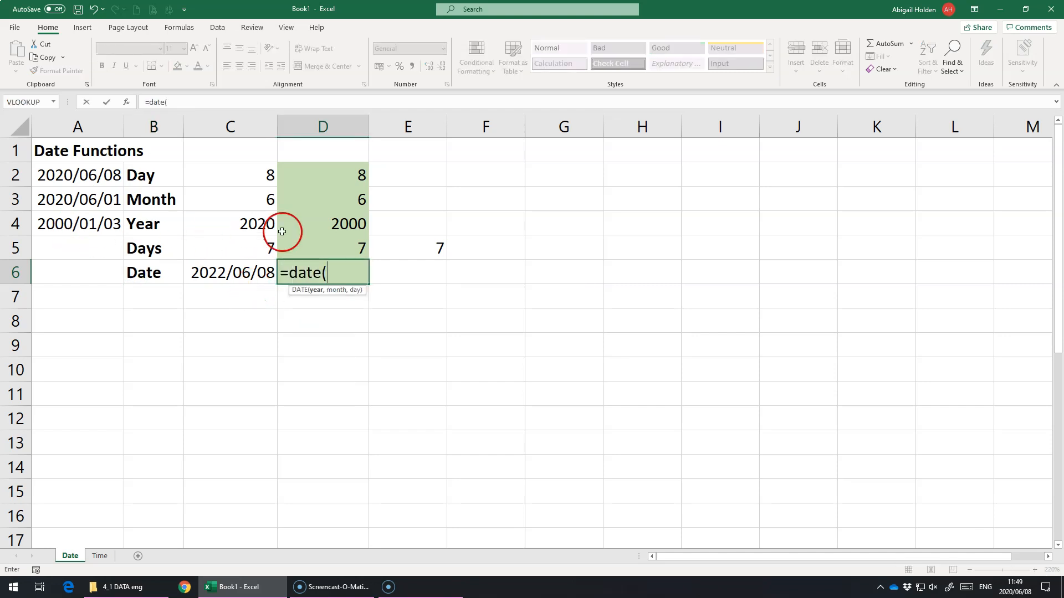
pyautogui.click(309, 225)
pyautogui.write(',')
pyautogui.click(352, 199)
pyautogui.write(',')
pyautogui.click(351, 176)
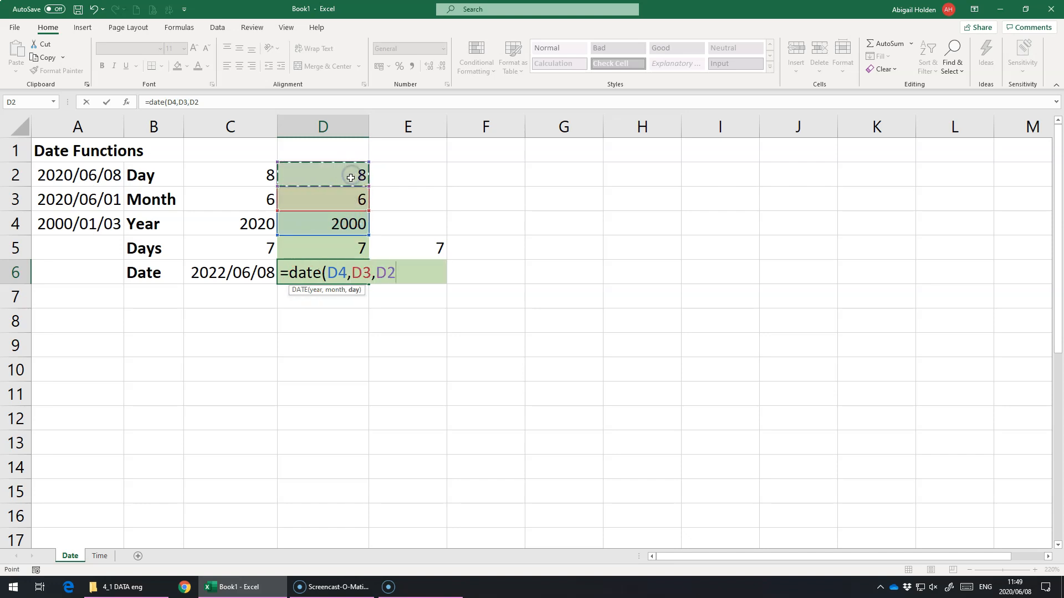
pyautogui.press('Return')
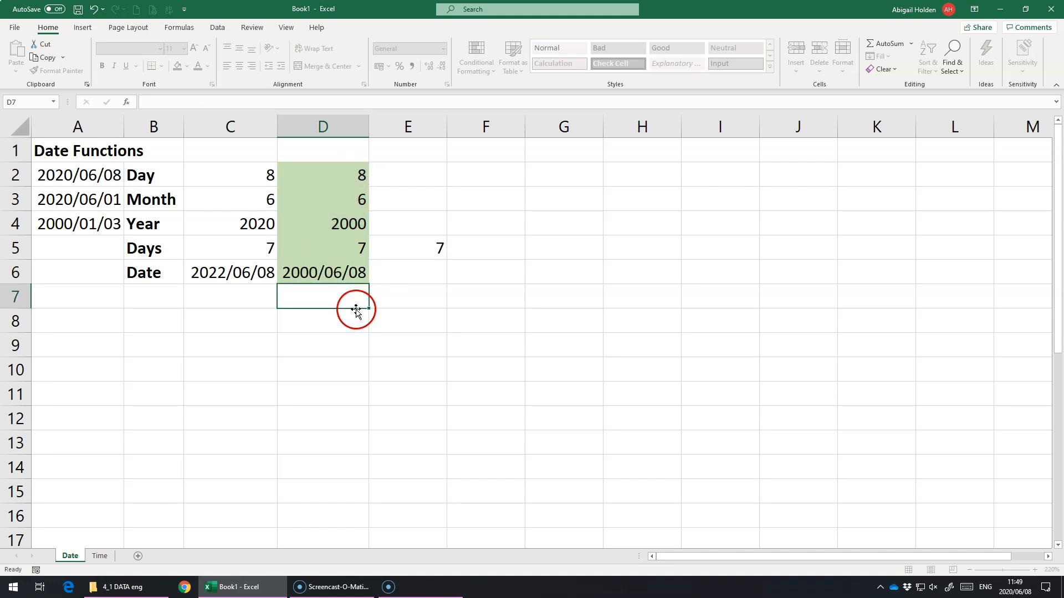
# Add 20 years to the date in D6 by changing its formula to =DATE(D4+20,D3,D2).
pyautogui.click(335, 273)
pyautogui.doubleClick(331, 277)
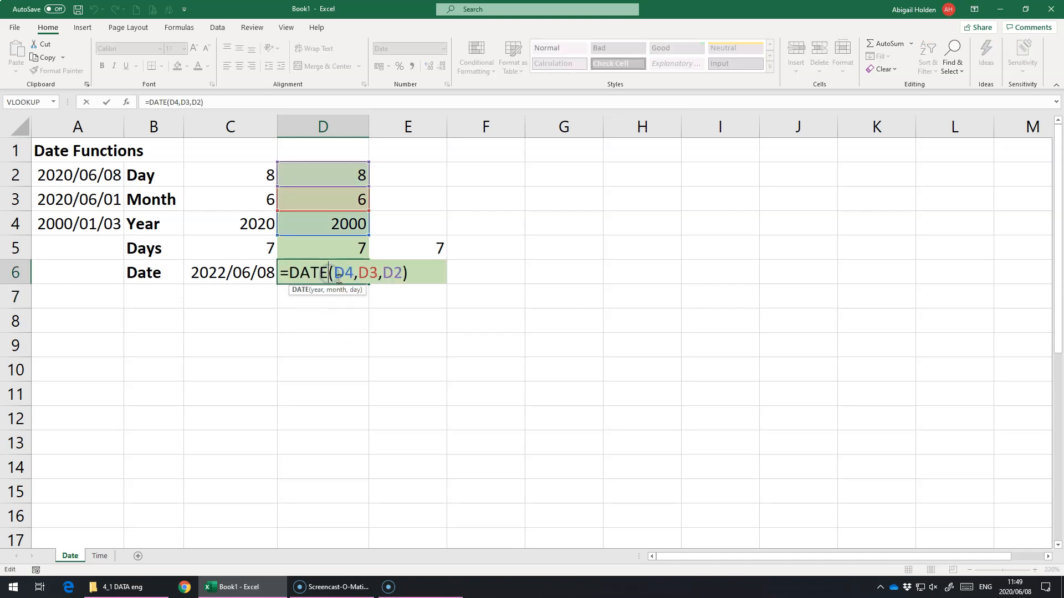
pyautogui.write('+20')
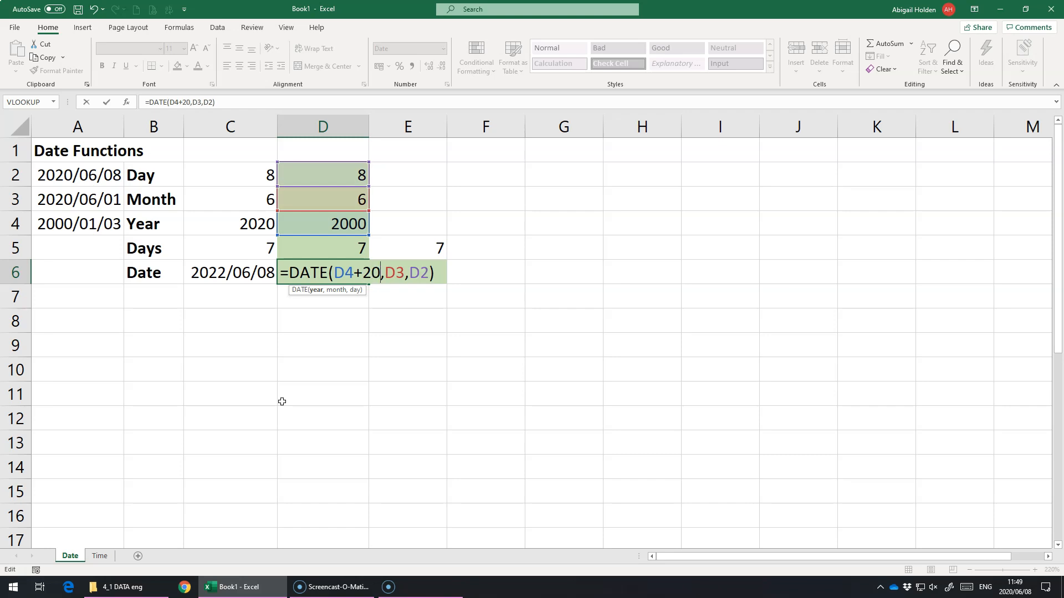
pyautogui.press('Return')
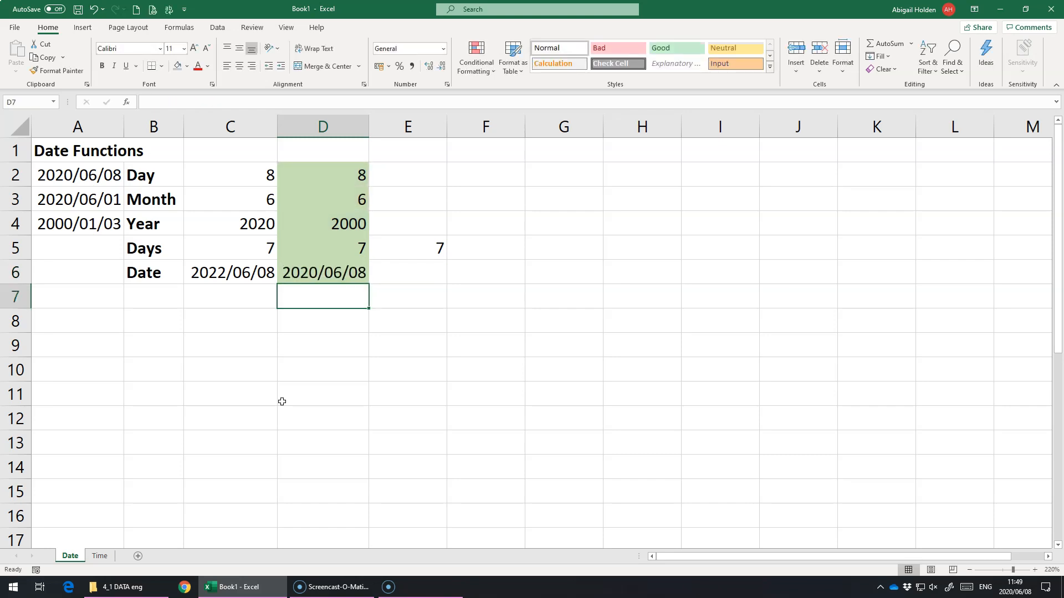
# Remove the 20-year addition from the formula in D6, leaving =DATE(D4,D3,D2).
pyautogui.click(354, 272)
pyautogui.doubleClick(353, 272)
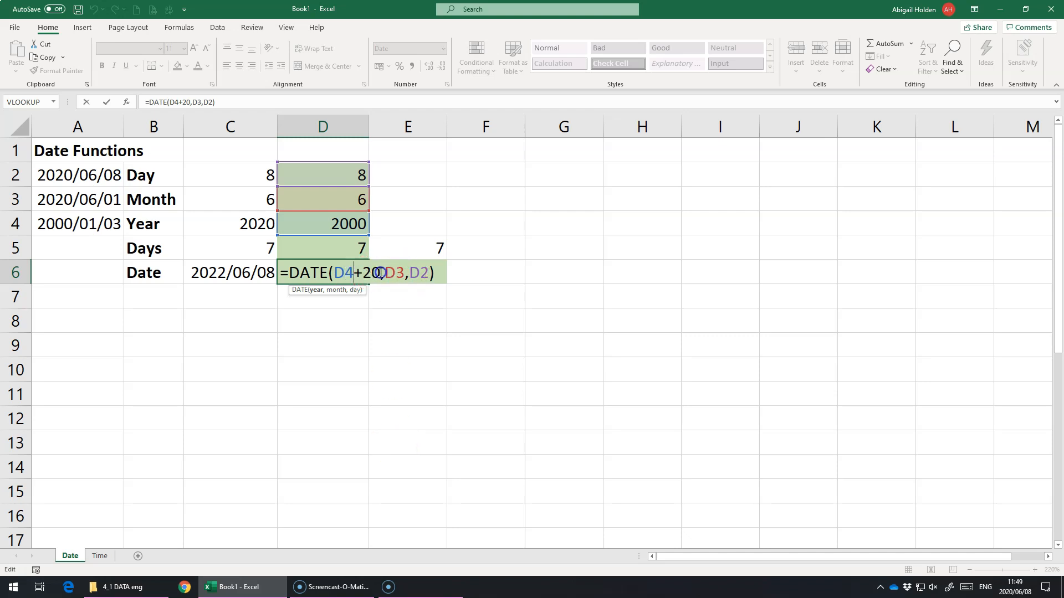
pyautogui.press('BackSpace')
pyautogui.press('BackSpace')
pyautogui.press('BackSpace')
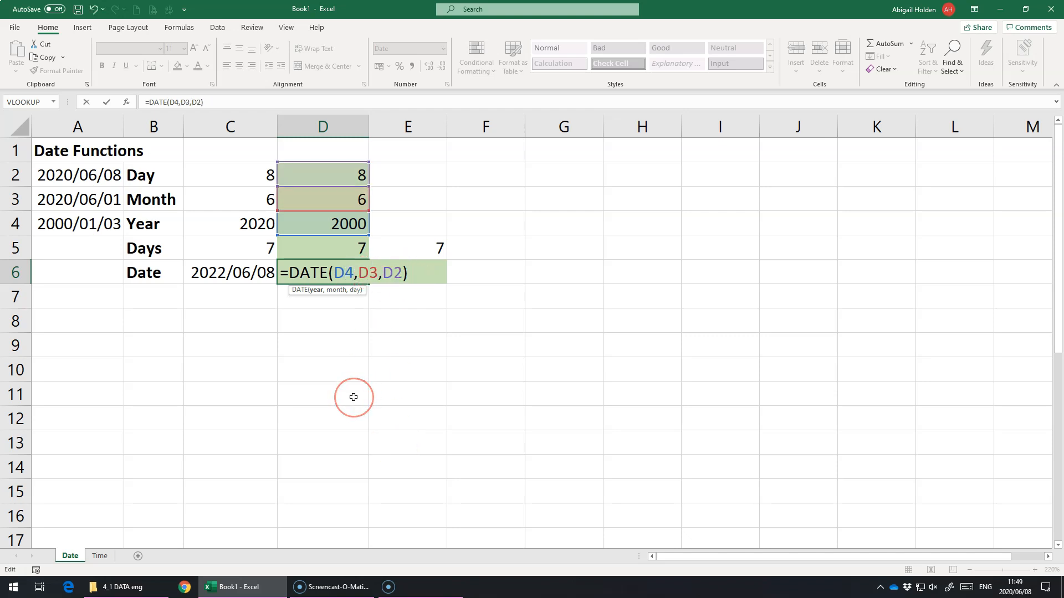
pyautogui.press('Return')
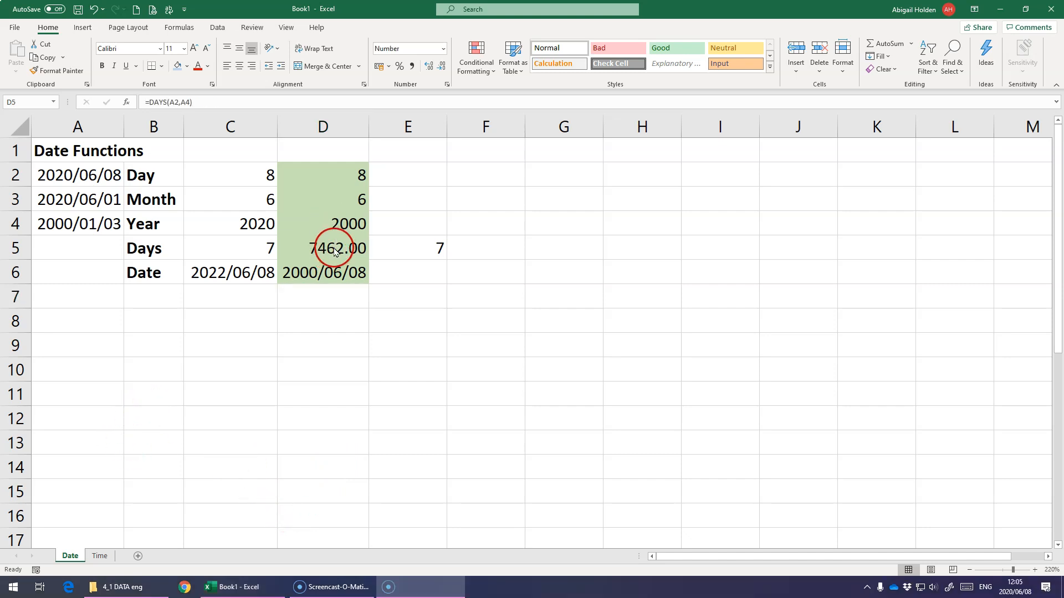
# Convert the day count in D5 to years with the formula =DAYS(A2,A4)/365.25 and reduce its displayed decimal places.
pyautogui.click(322, 247)
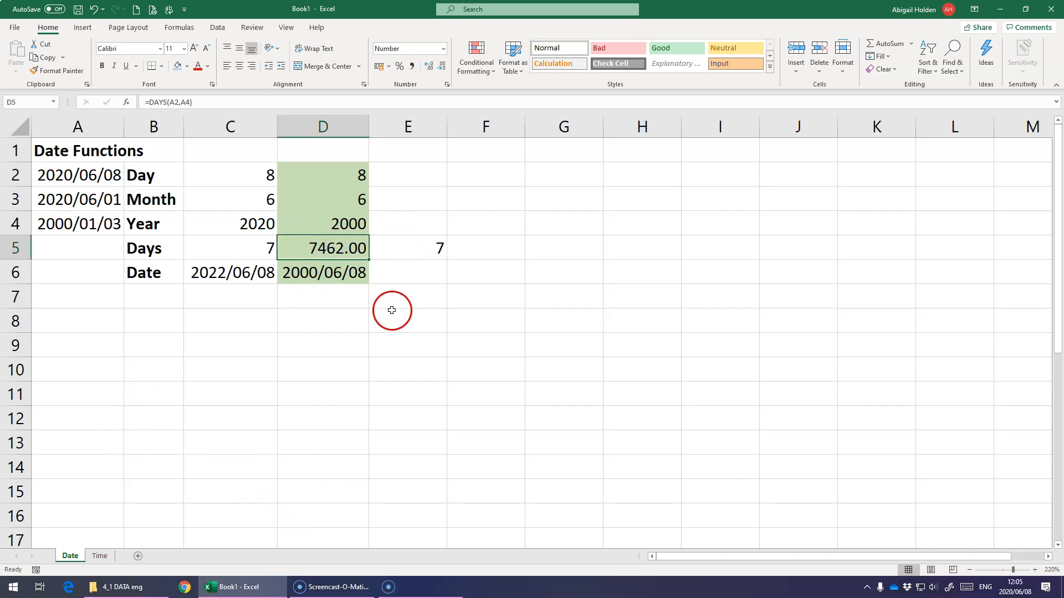
pyautogui.click(405, 246)
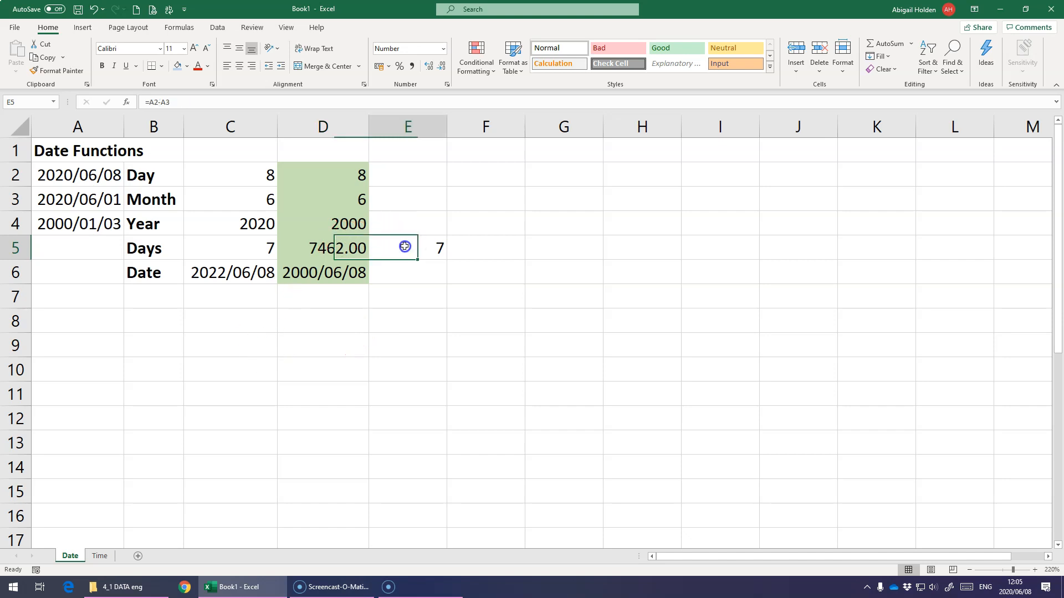
pyautogui.click(315, 254)
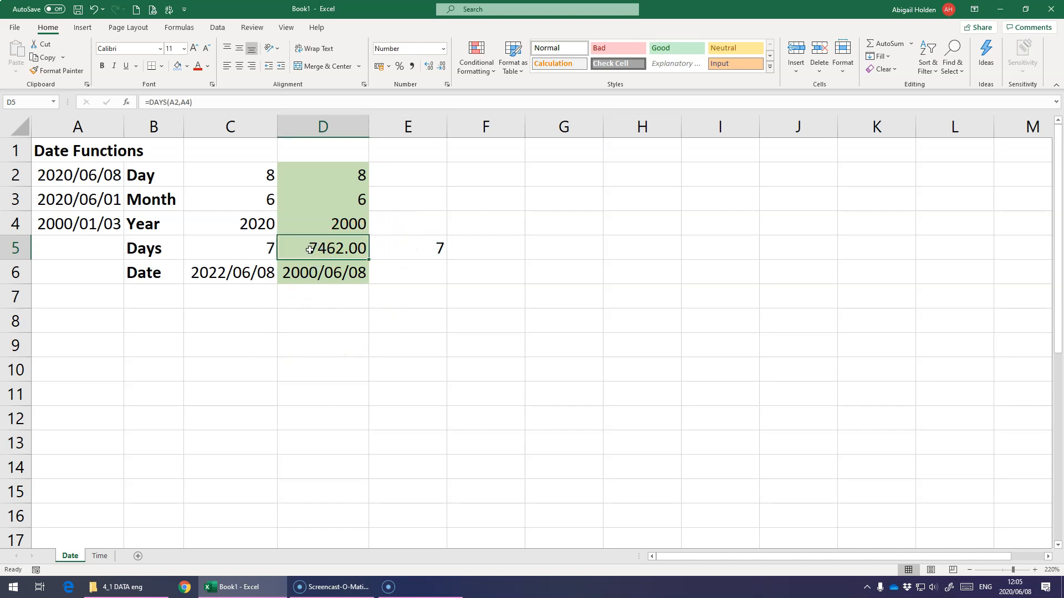
pyautogui.doubleClick(310, 249)
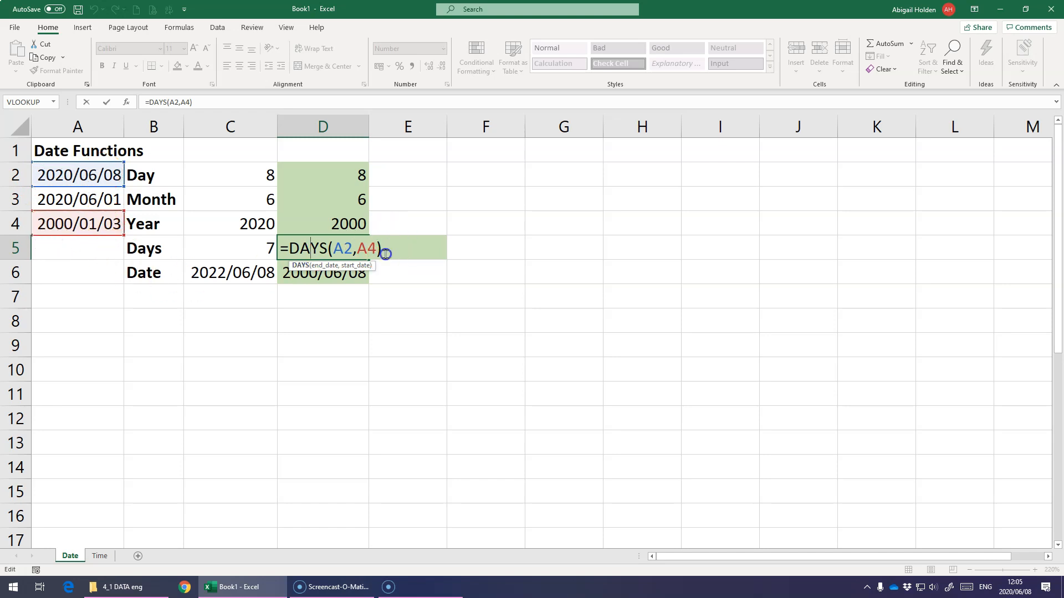
pyautogui.press('Return')
pyautogui.click(331, 252)
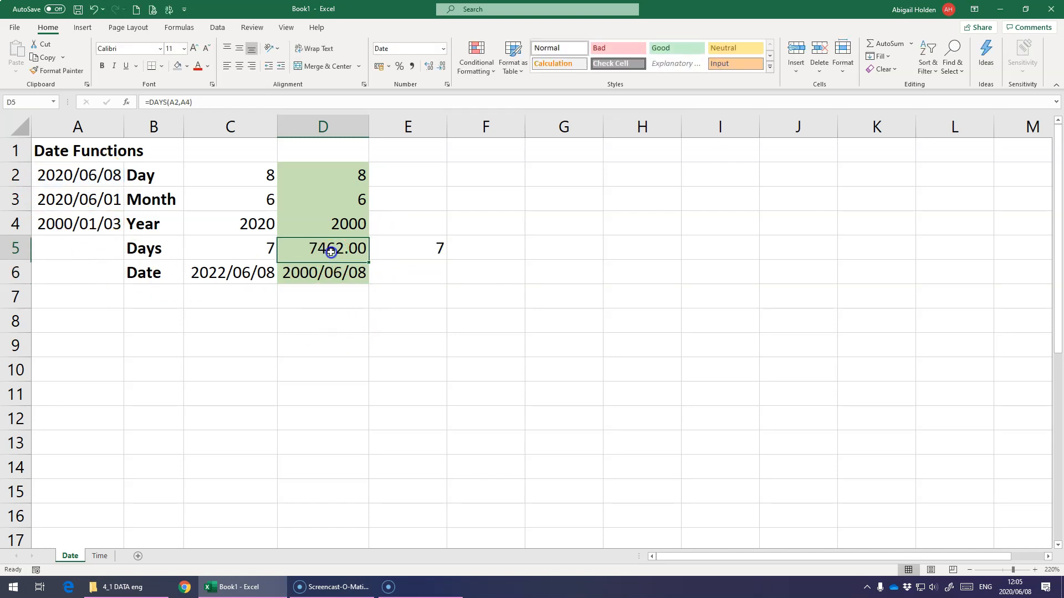
pyautogui.doubleClick(331, 253)
pyautogui.click(399, 251)
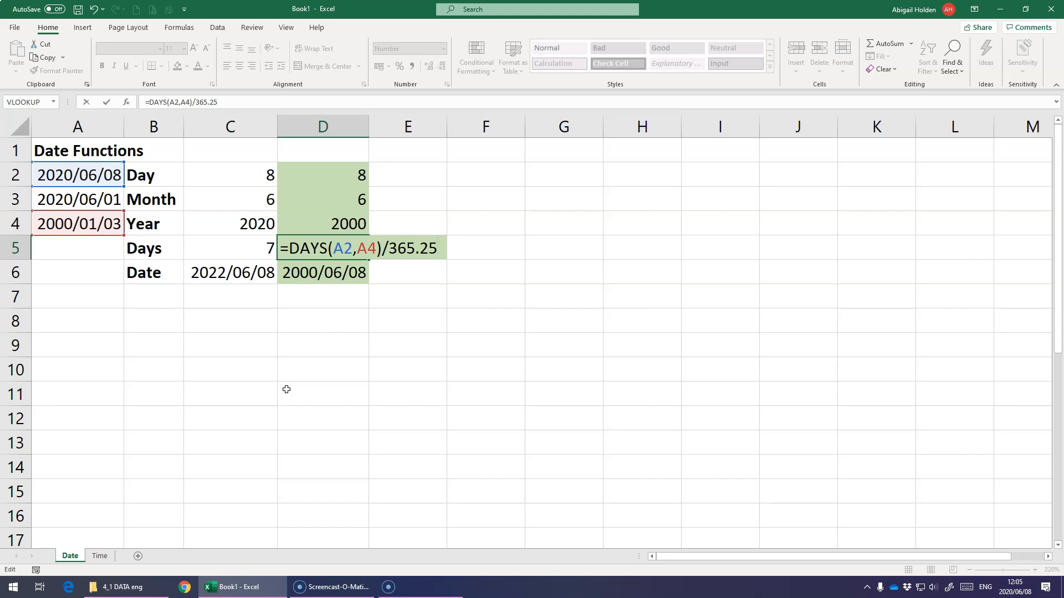
pyautogui.press('Return')
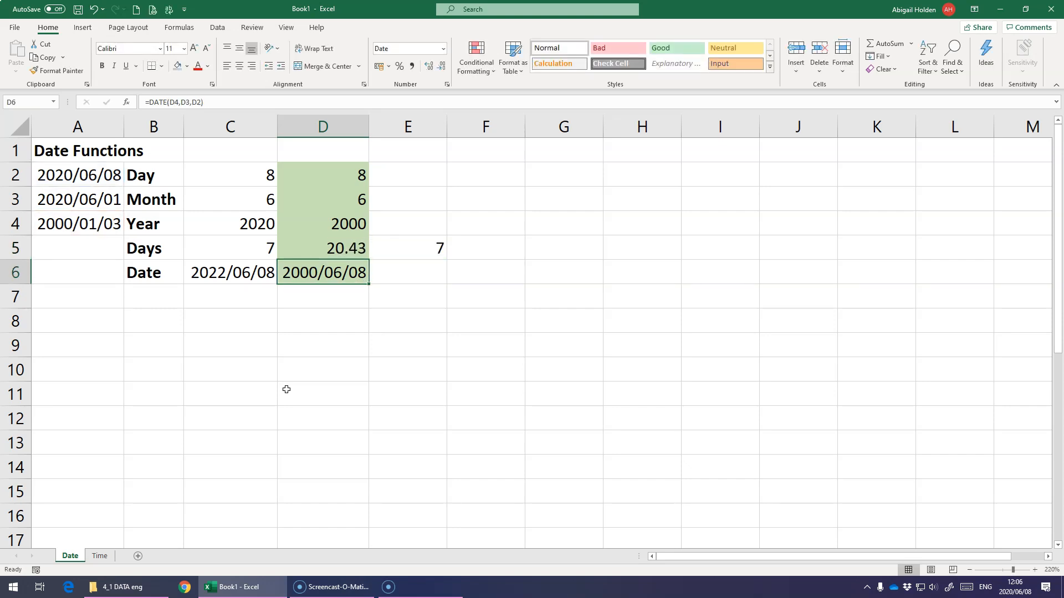
pyautogui.click(344, 247)
pyautogui.click(444, 67)
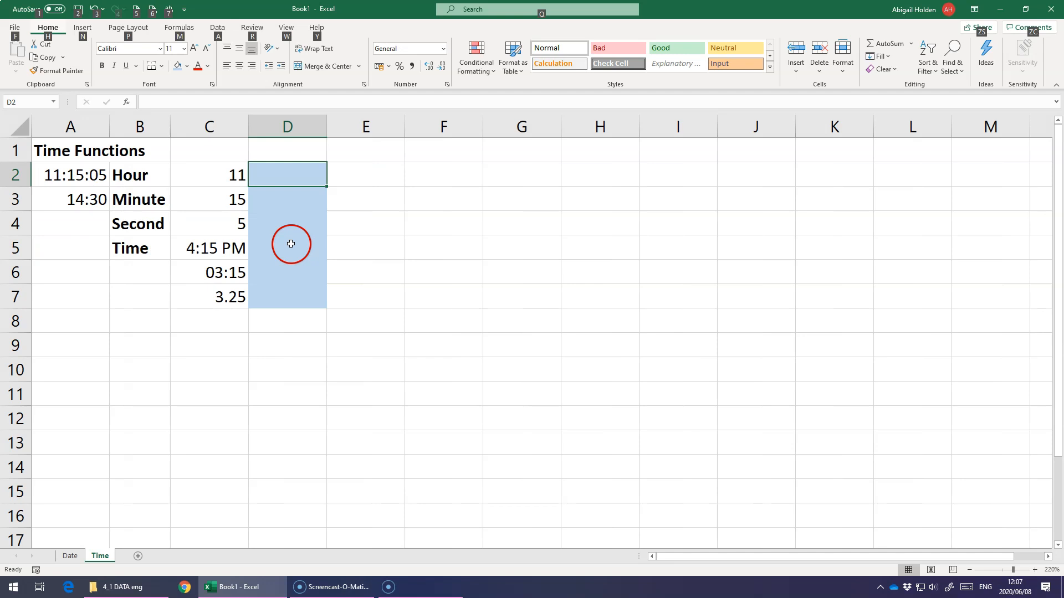
# On the Time sheet, extract the hour of the time in A2 into cell D2 with the formula =HOUR(A2).
pyautogui.click(329, 173)
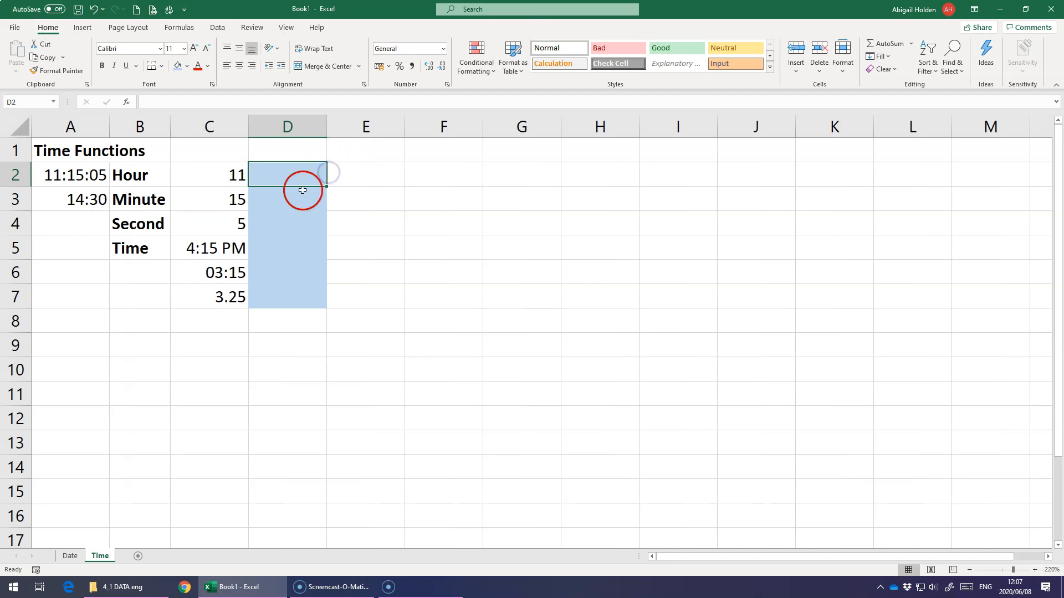
pyautogui.click(84, 178)
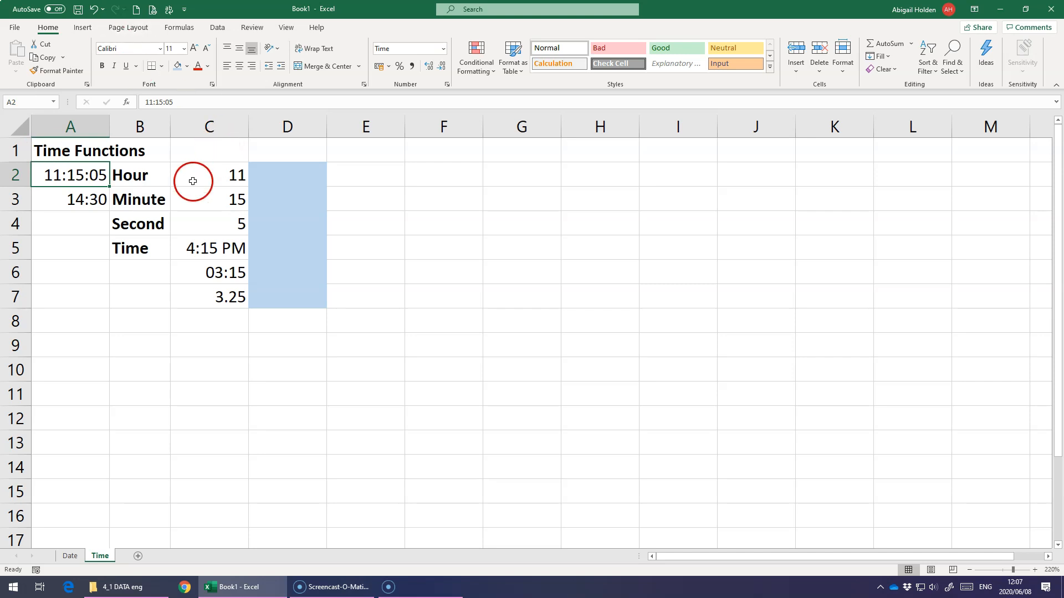
pyautogui.click(279, 176)
pyautogui.write('=-')
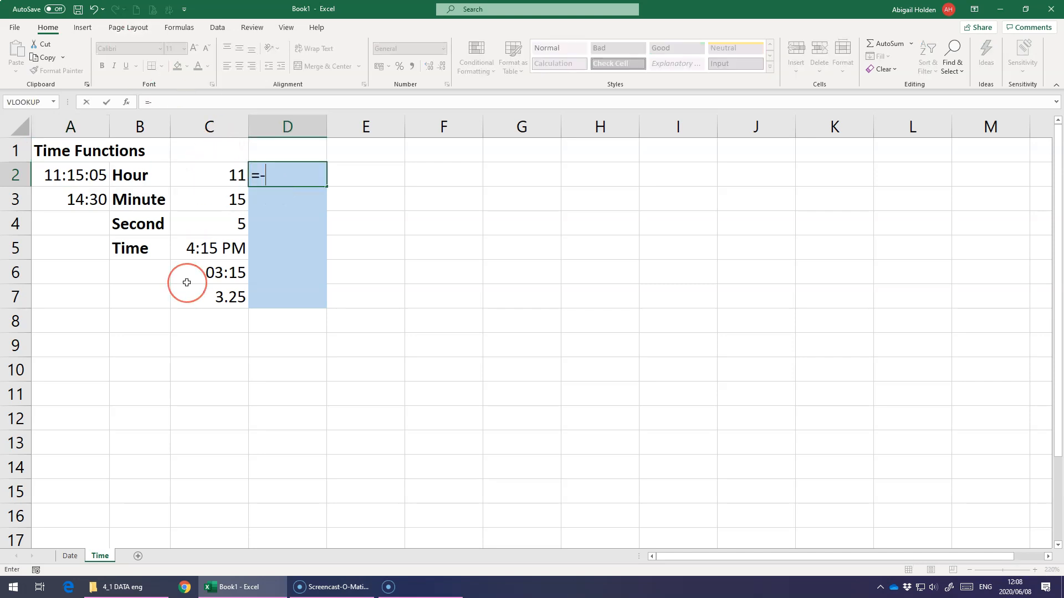
pyautogui.write('hour(')
pyautogui.click(57, 175)
pyautogui.write(')')
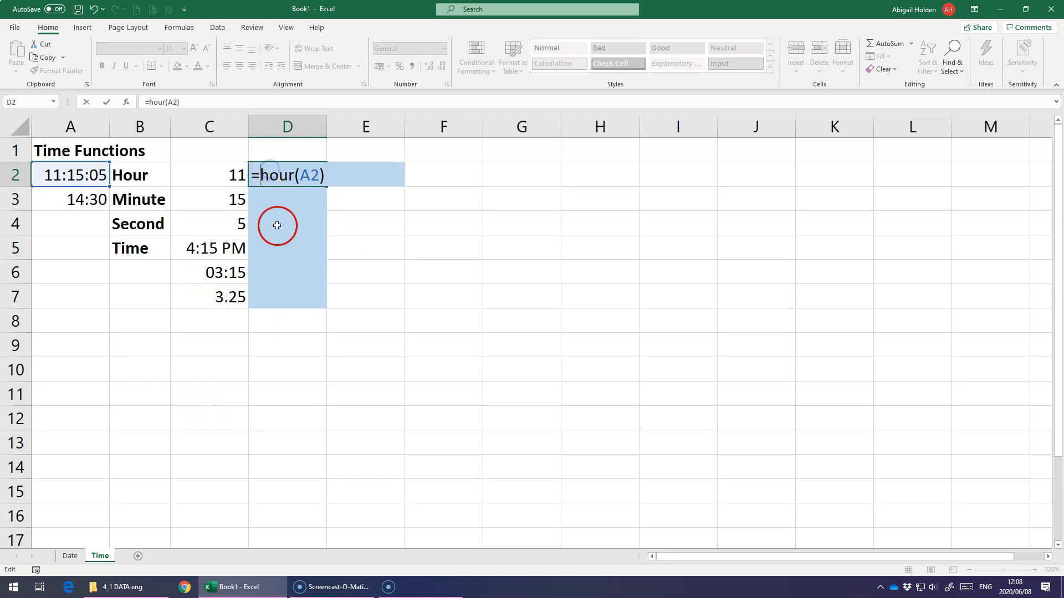
pyautogui.press('Return')
# Try to extract the minutes of the time in A3 into cell D3 with the formula =MINUTES(A3).
pyautogui.write('=')
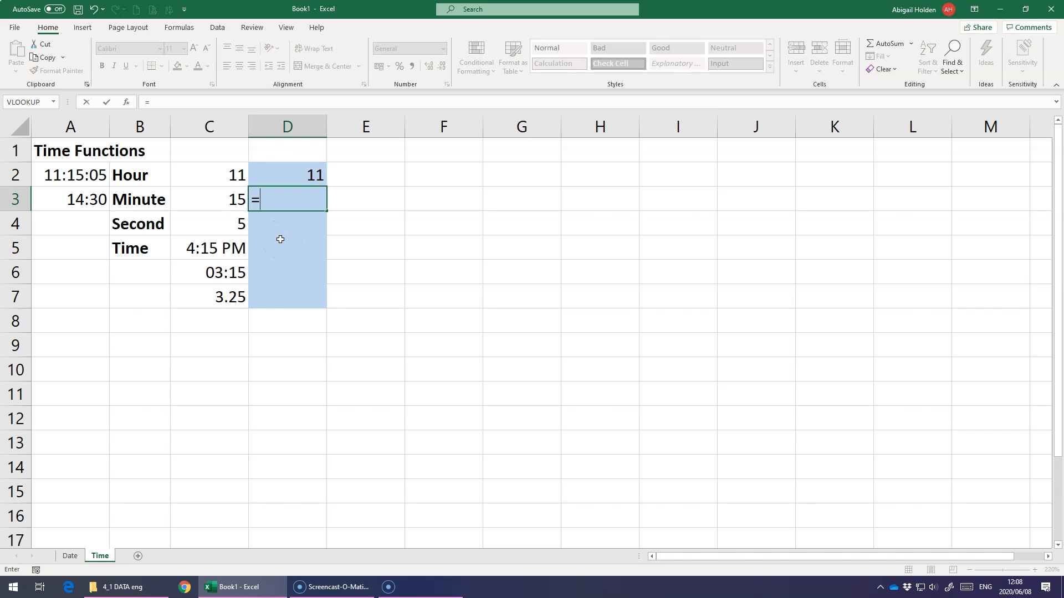
pyautogui.write('hour')
pyautogui.press('BackSpace')
pyautogui.press('BackSpace')
pyautogui.press('BackSpace')
pyautogui.press('BackSpace')
pyautogui.write('min')
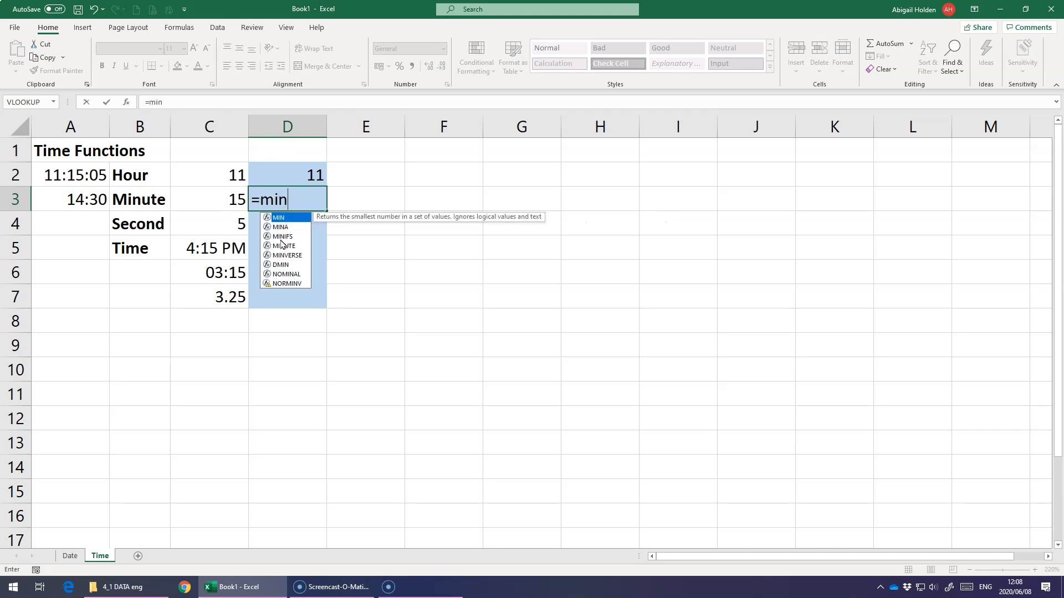
pyautogui.write('utes(')
pyautogui.click(87, 200)
pyautogui.write(')')
pyautogui.press('Return')
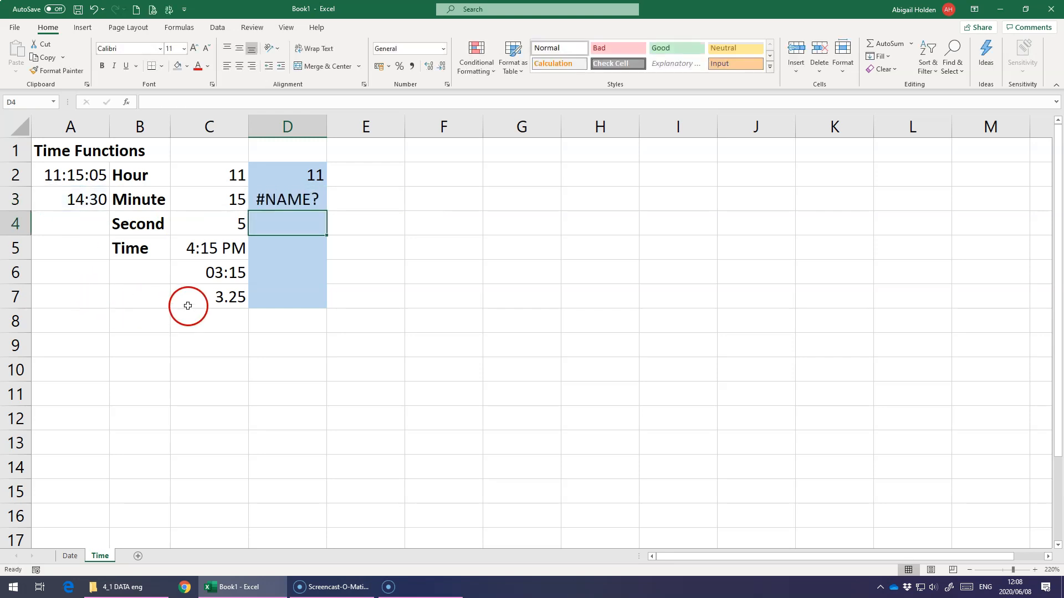
# Correct the function name in D3 so the formula reads =MINUTE(A3).
pyautogui.click(278, 195)
pyautogui.doubleClick(271, 199)
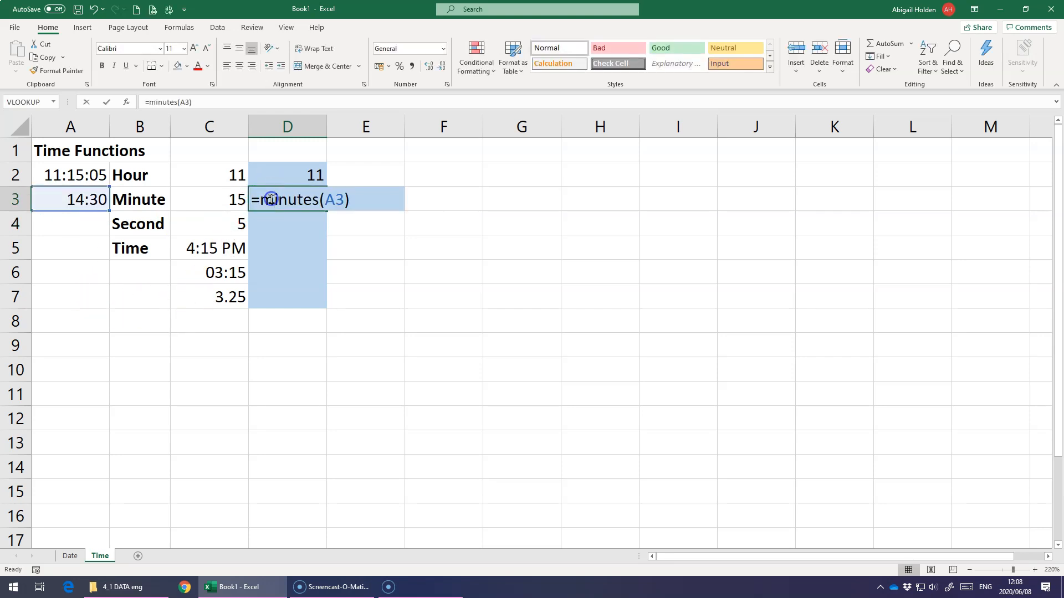
pyautogui.press('BackSpace')
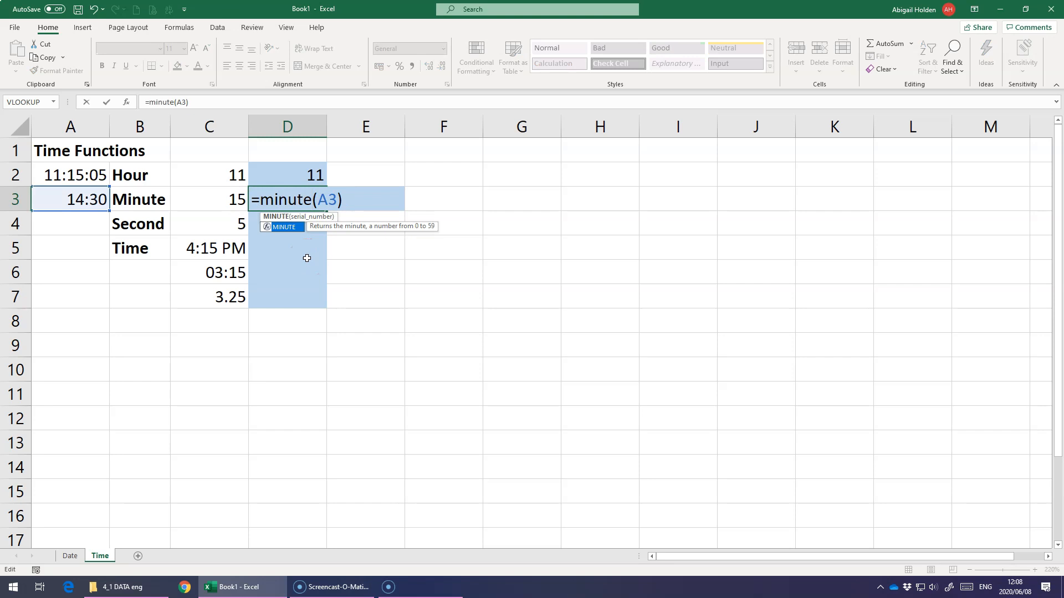
# Extract the seconds of the time in A2 into cell D4 with the formula =SECOND(A2).
pyautogui.click(297, 230)
pyautogui.write('=')
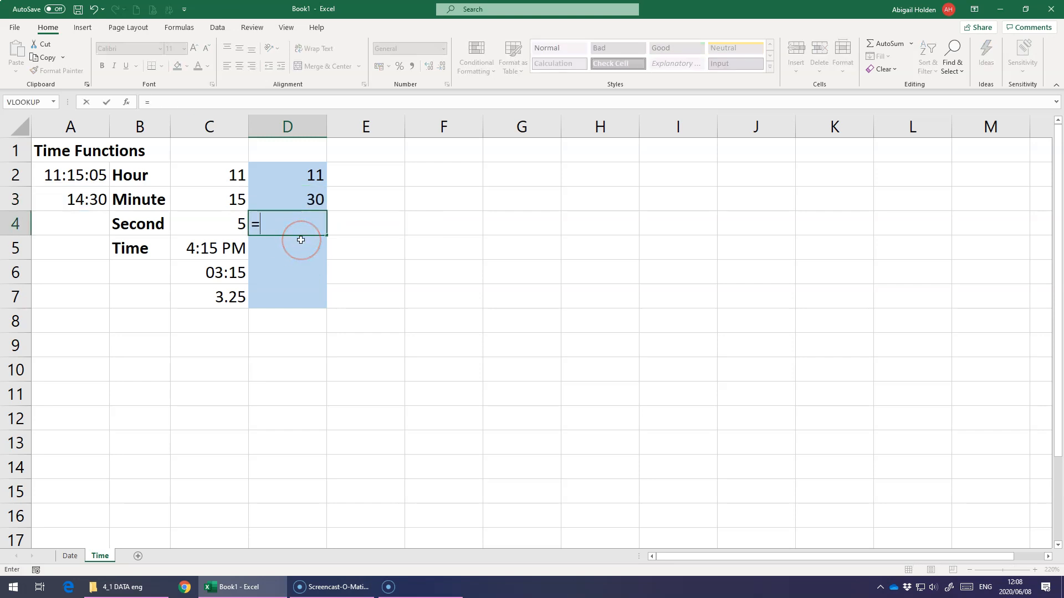
pyautogui.write('seco')
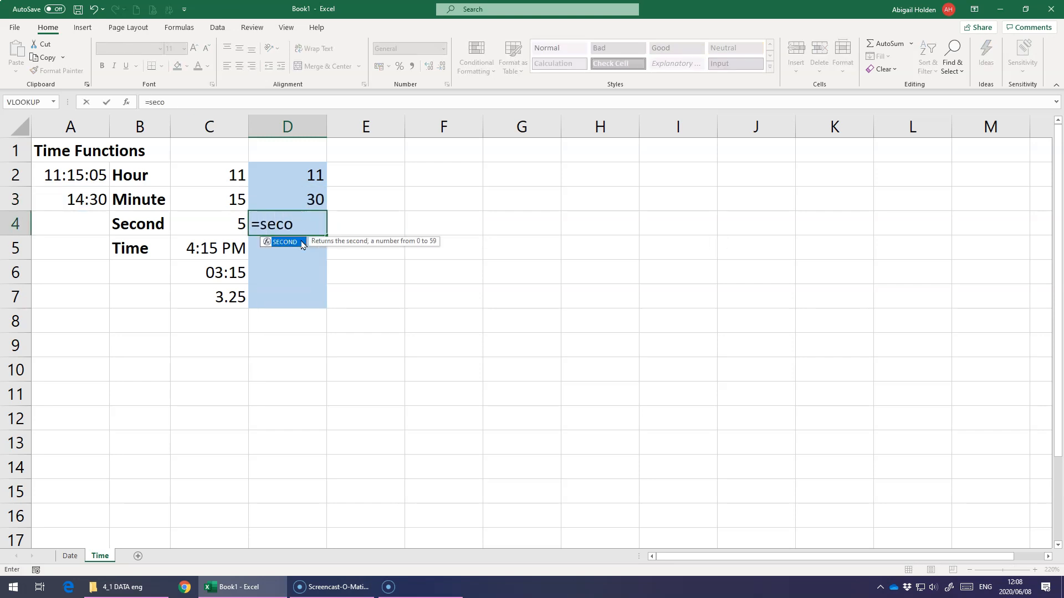
pyautogui.write('nd(')
pyautogui.click(129, 171)
pyautogui.click(106, 175)
pyautogui.press('Return')
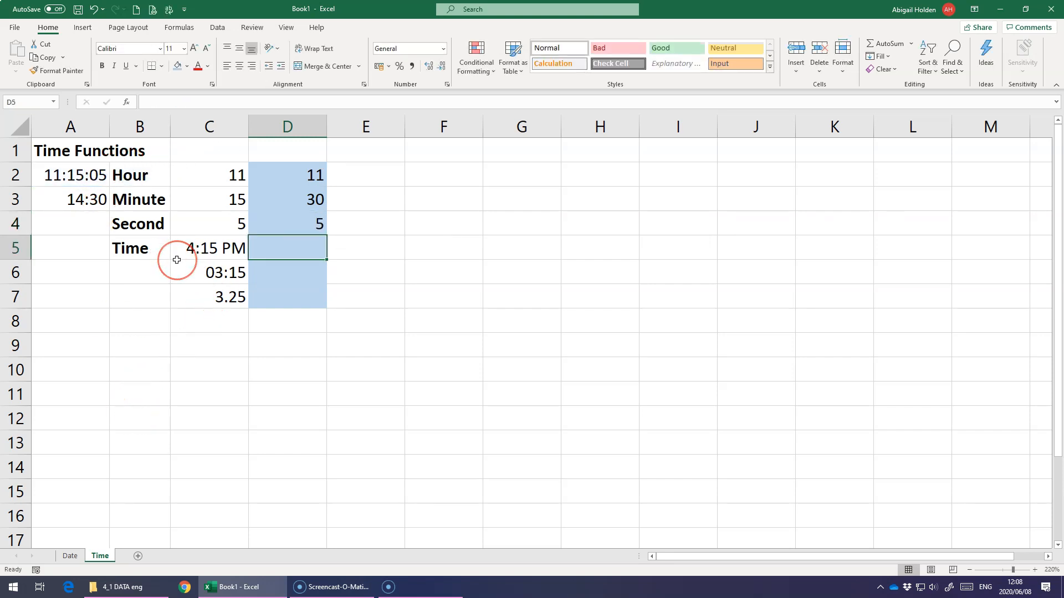
# Combine the hour, minute and second values into a time in D5 with the formula =TIME(D2,D3,D4).
pyautogui.write('=time(')
pyautogui.click(319, 186)
pyautogui.write(',')
pyautogui.click(305, 204)
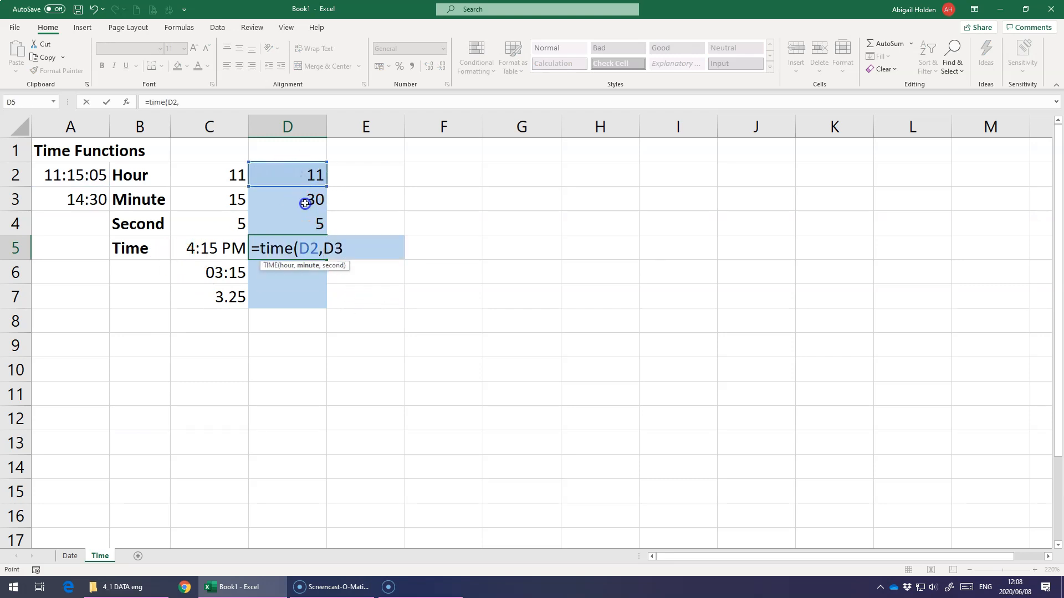
pyautogui.write(',')
pyautogui.click(283, 228)
pyautogui.write(',')
pyautogui.press('BackSpace')
pyautogui.write(')')
pyautogui.press('Return')
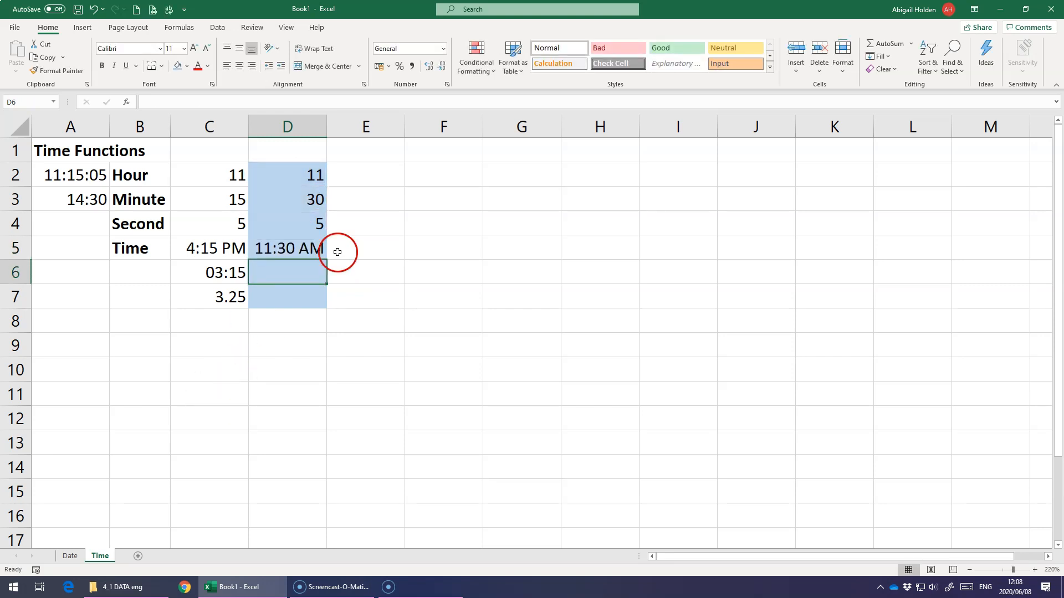
# Examine the example formulas in C6 and C7 that calculate the difference between the times in A3 and A2.
pyautogui.click(309, 248)
pyautogui.click(231, 268)
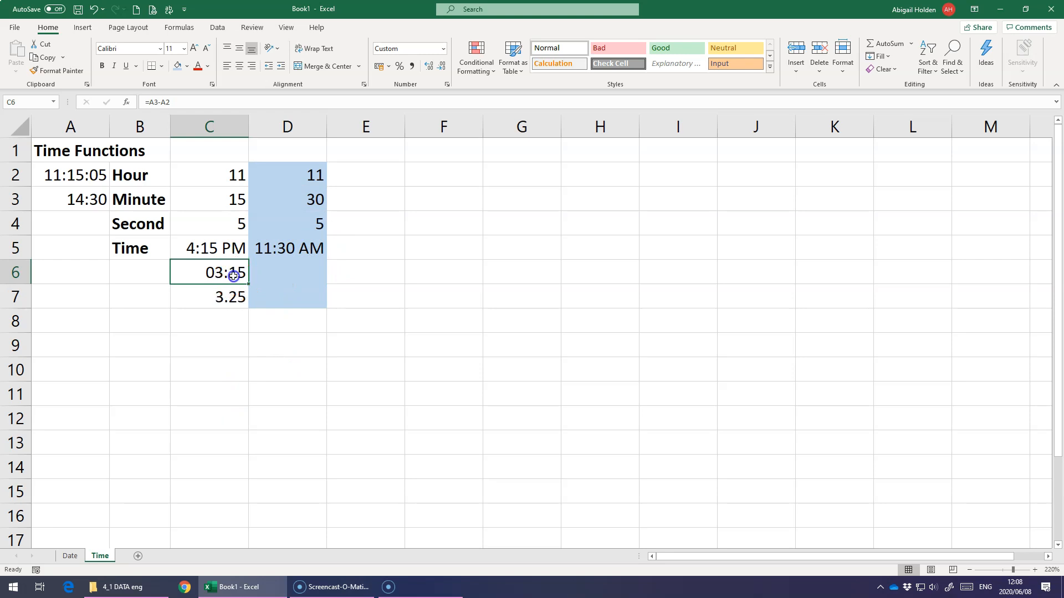
pyautogui.doubleClick(234, 275)
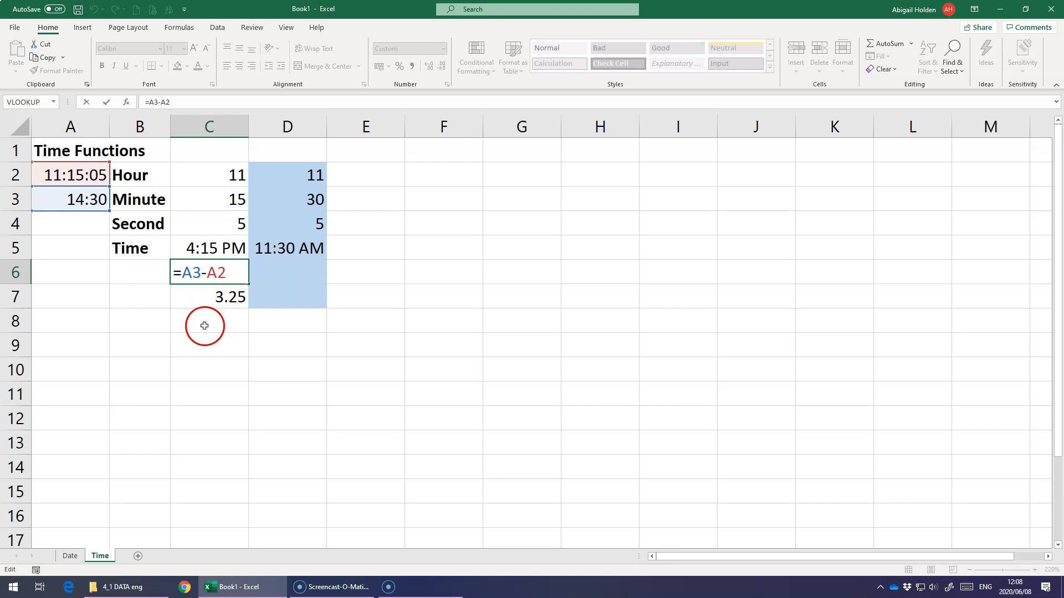
pyautogui.doubleClick(208, 306)
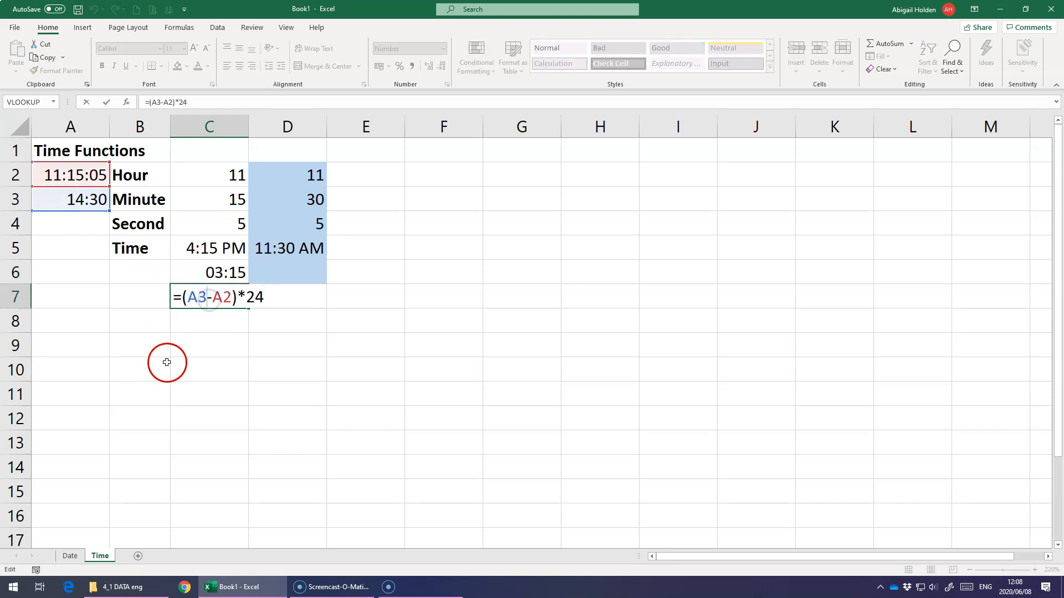
pyautogui.press('Return')
pyautogui.click(235, 273)
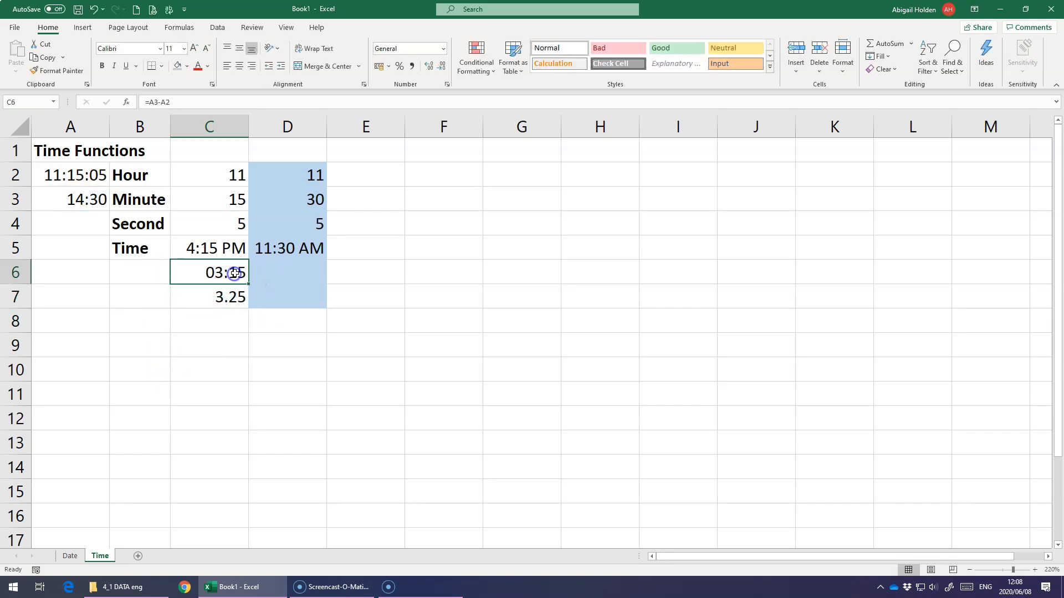
pyautogui.doubleClick(241, 269)
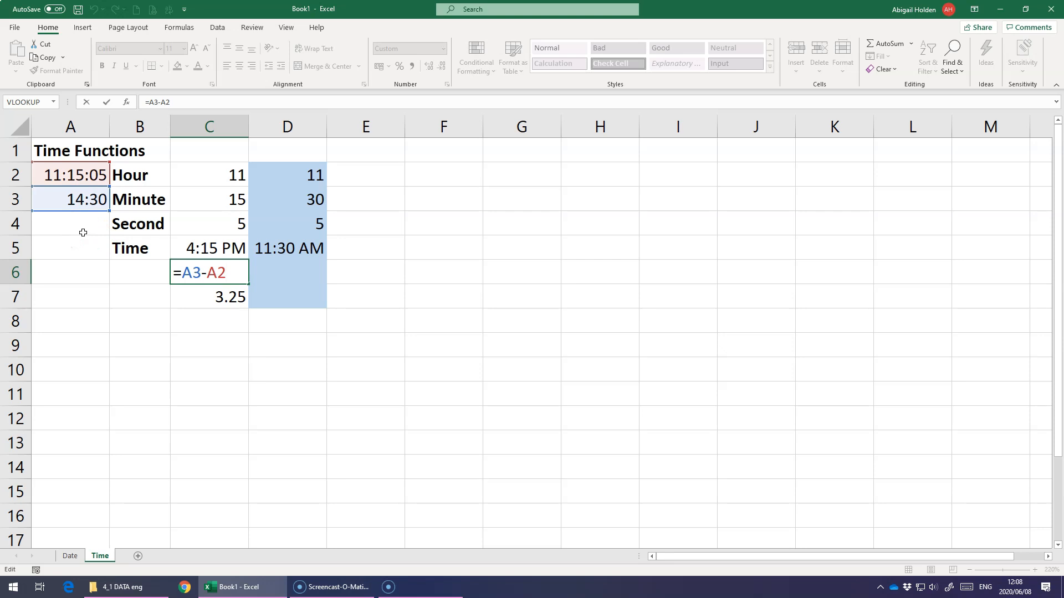
pyautogui.press('Return')
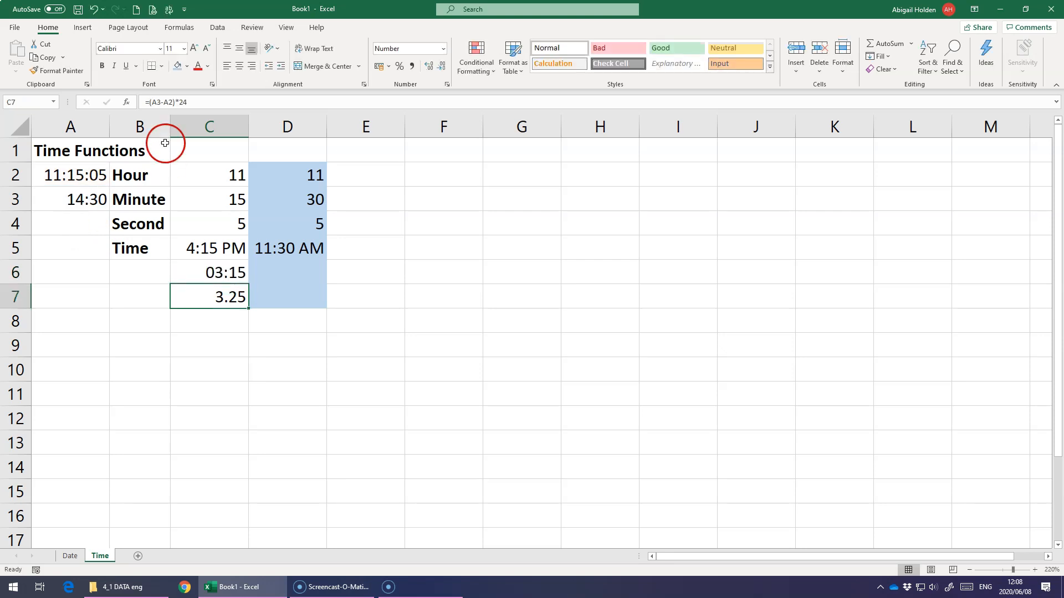
# Change the number format of the time difference in C6 to Number.
pyautogui.press('Up')
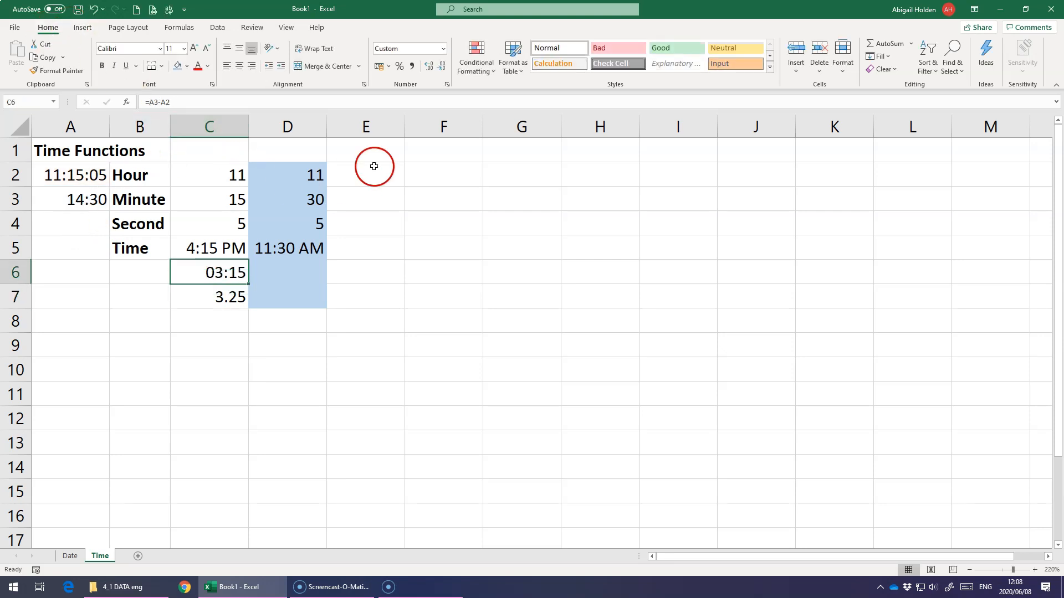
pyautogui.click(442, 50)
pyautogui.click(435, 99)
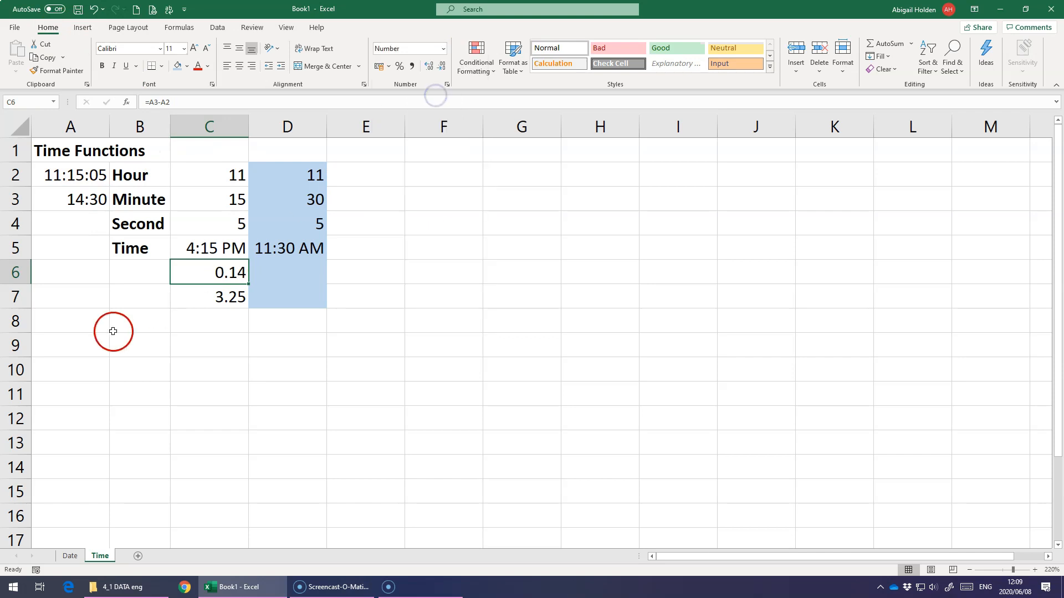
# Review how the formula in C7 converts the time difference to hours, leaving it as it is.
pyautogui.doubleClick(228, 301)
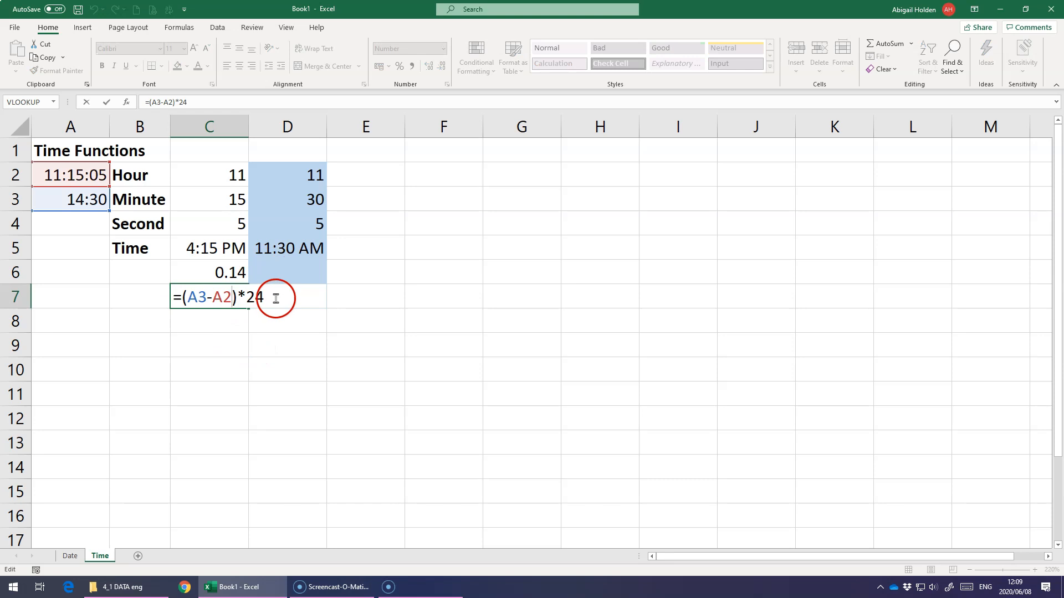
pyautogui.press('Return')
pyautogui.press('Up')
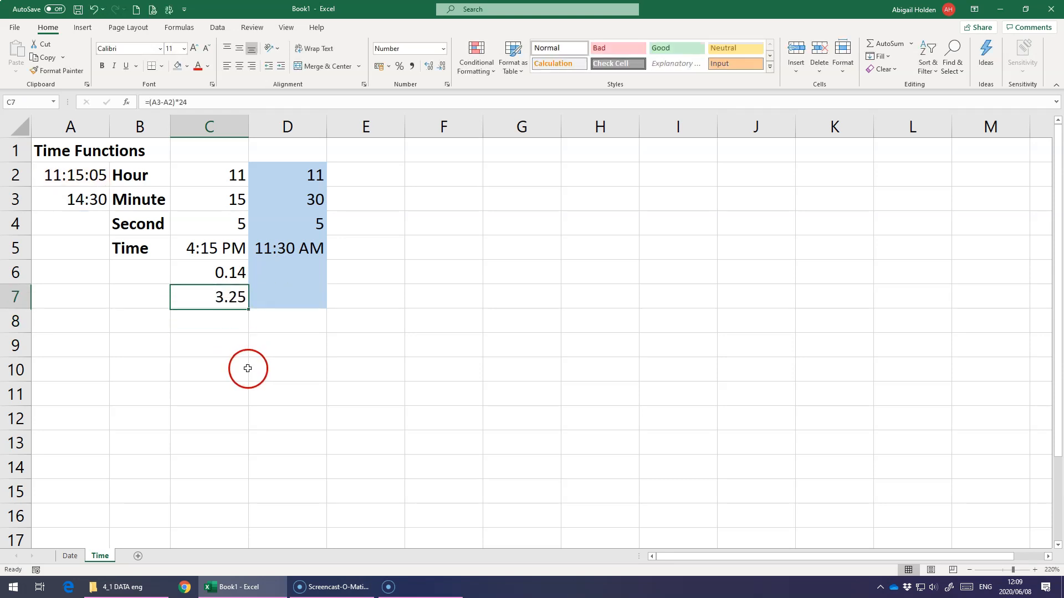